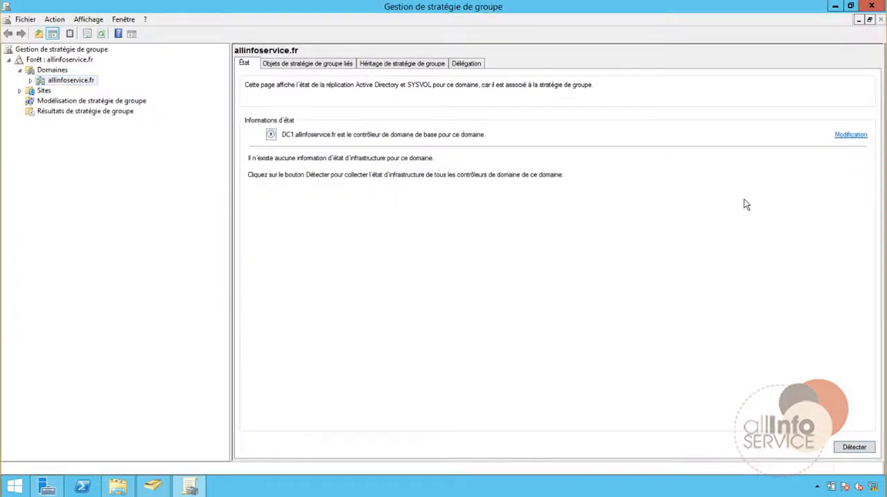
Block policy inheritance on the Direction organizational unit inside AllInfoService of the allinfoservice.fr domain.
click(31, 81)
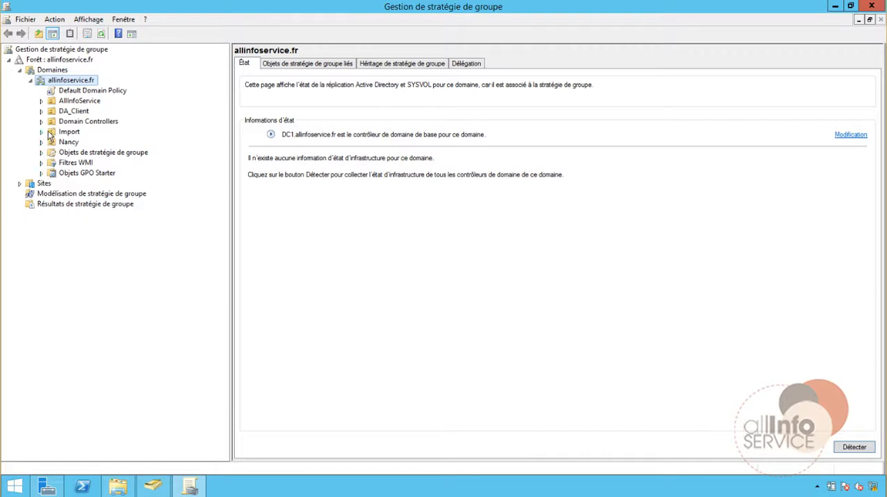
click(41, 101)
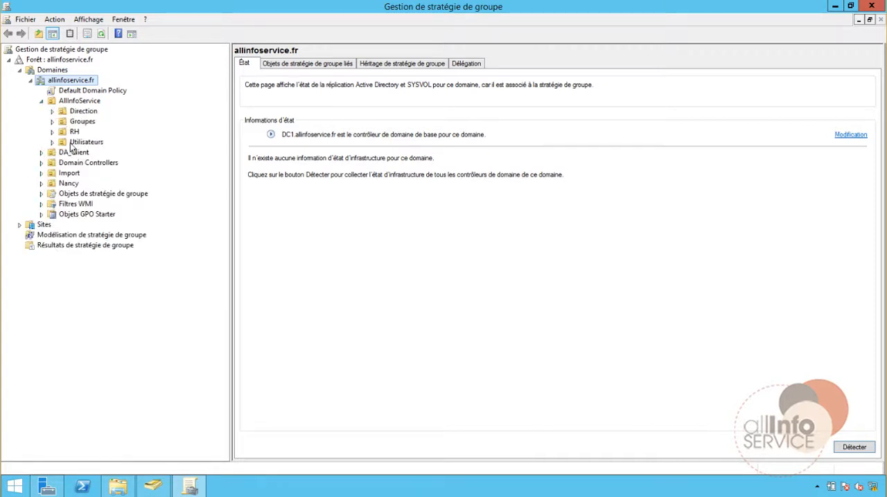
right_click(78, 113)
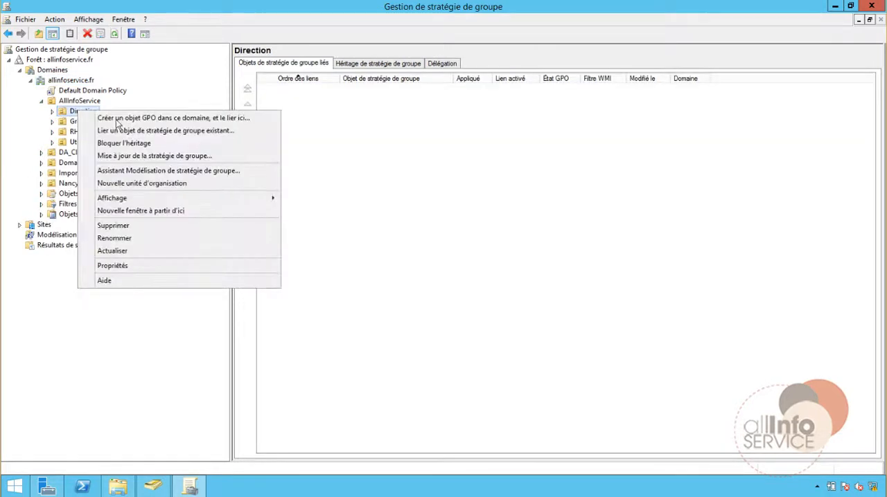
click(119, 142)
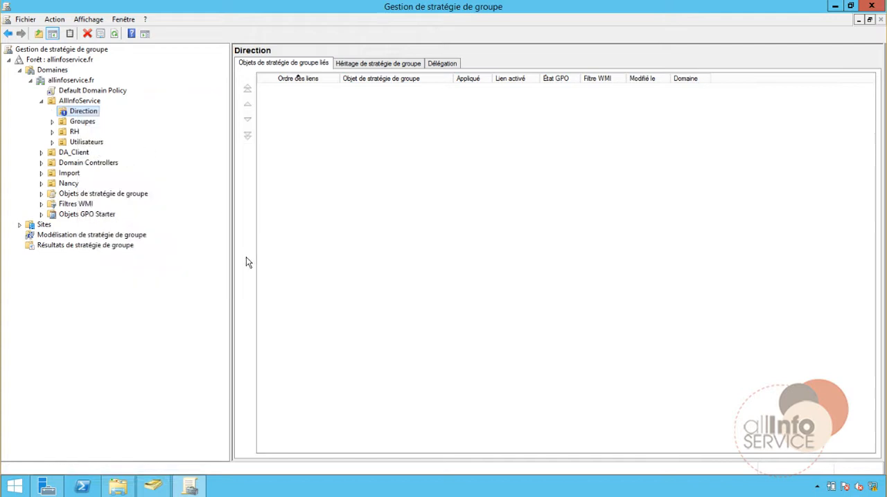
Open the Default Domain Policy of allinfoservice.fr for editing.
click(76, 91)
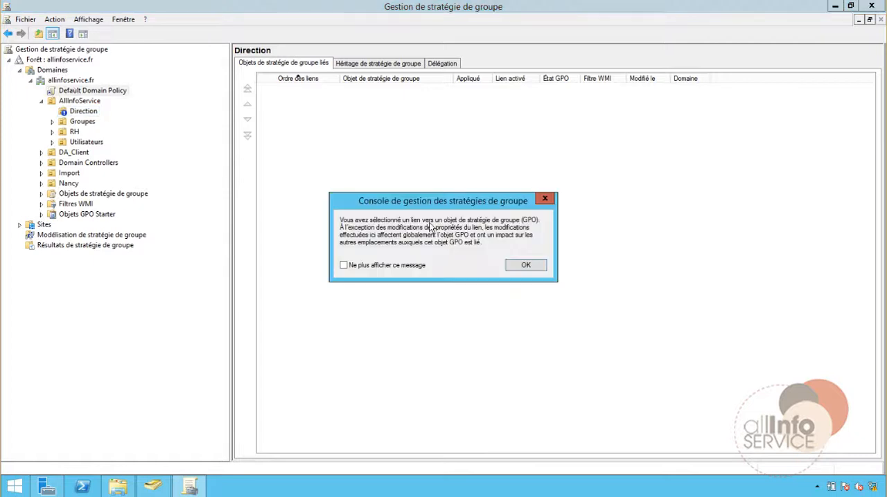
click(516, 265)
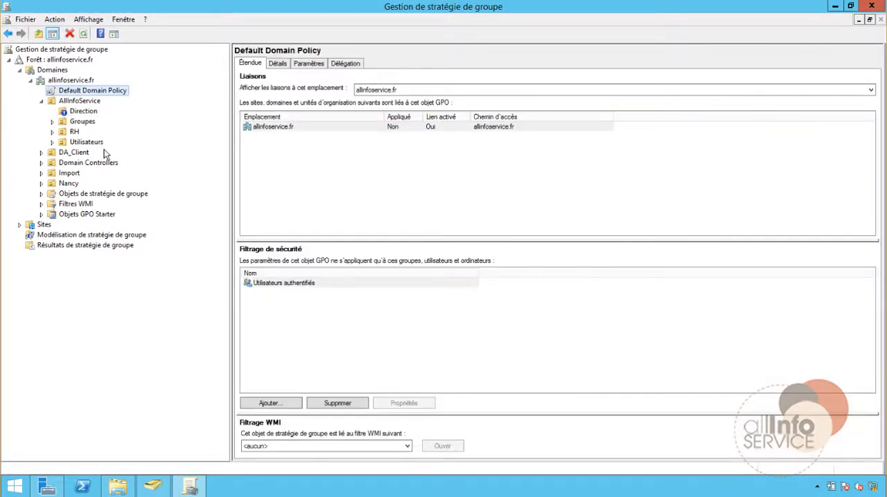
right_click(76, 90)
click(90, 97)
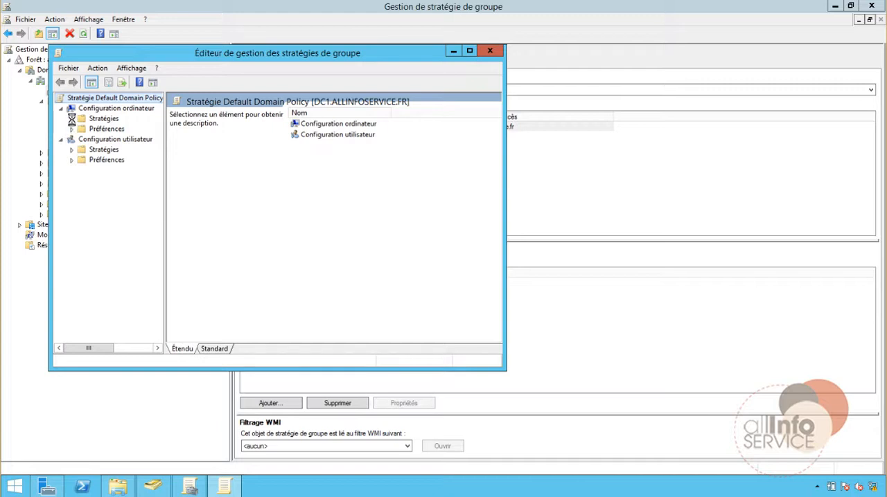
Enlarge the policy editor and show the KDC settings under Configuration ordinateur, Stratégies, Modèles d'administration, Système.
click(72, 120)
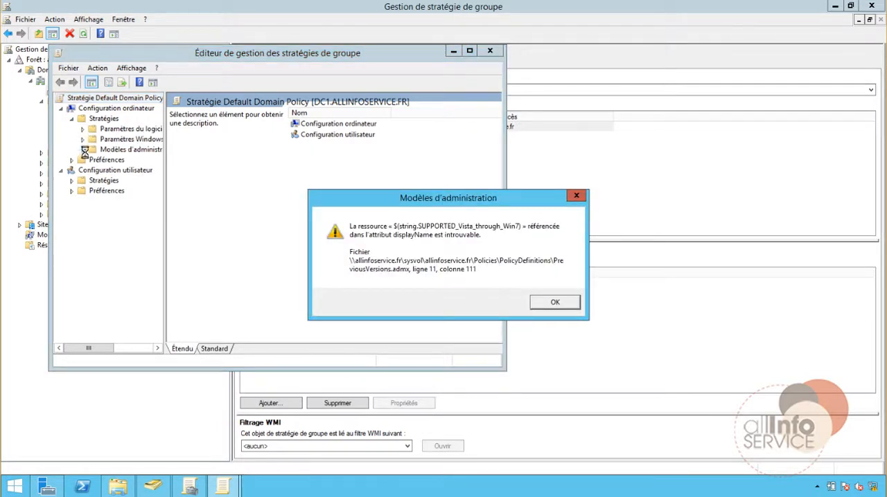
click(558, 303)
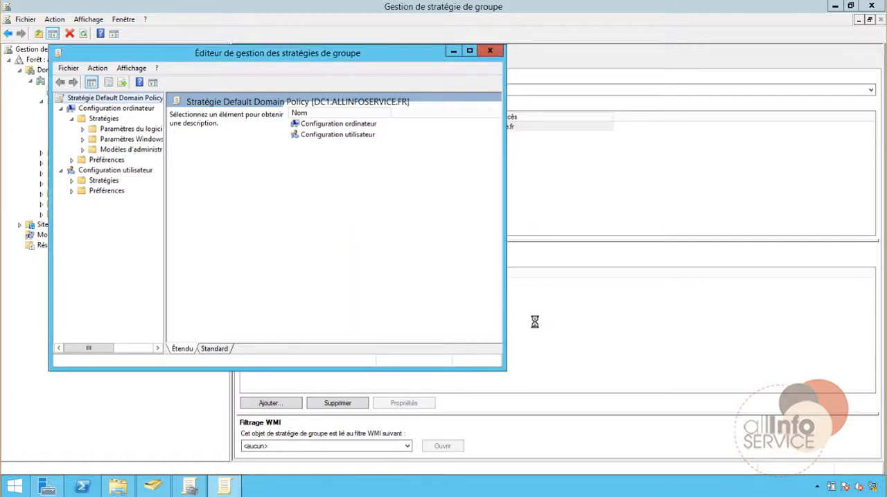
drag(507, 368, 800, 423)
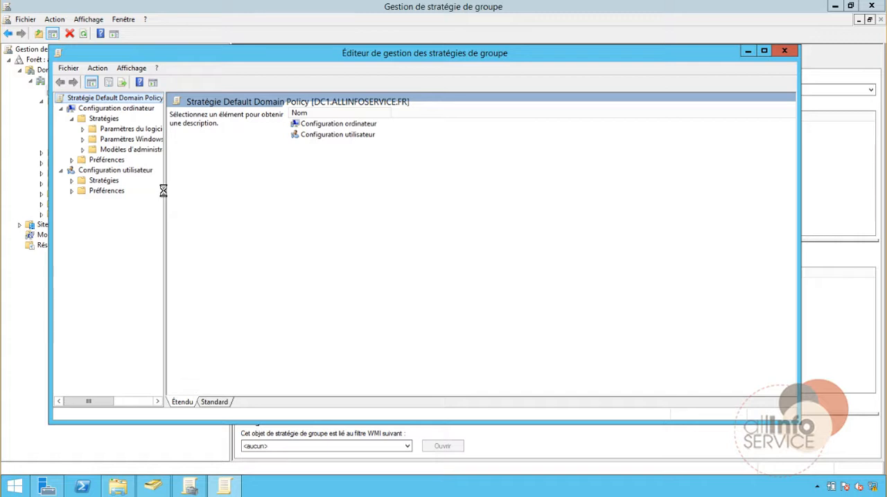
drag(165, 187, 273, 189)
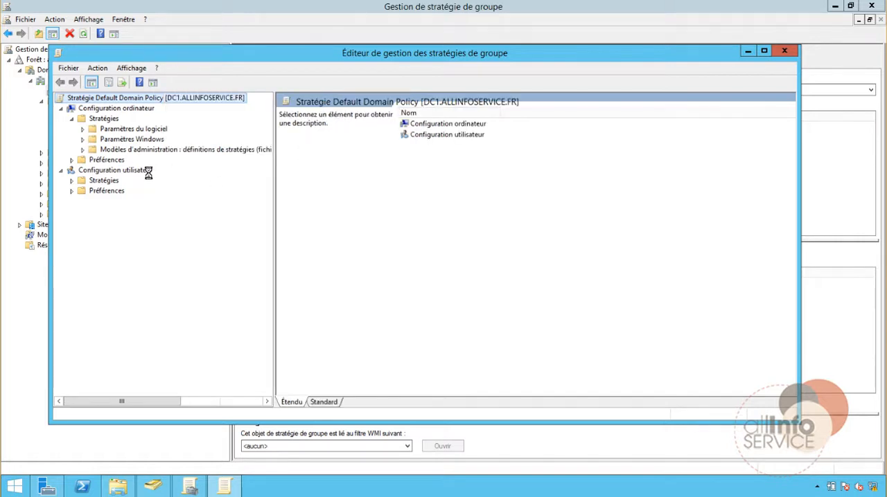
click(83, 128)
click(83, 129)
click(83, 150)
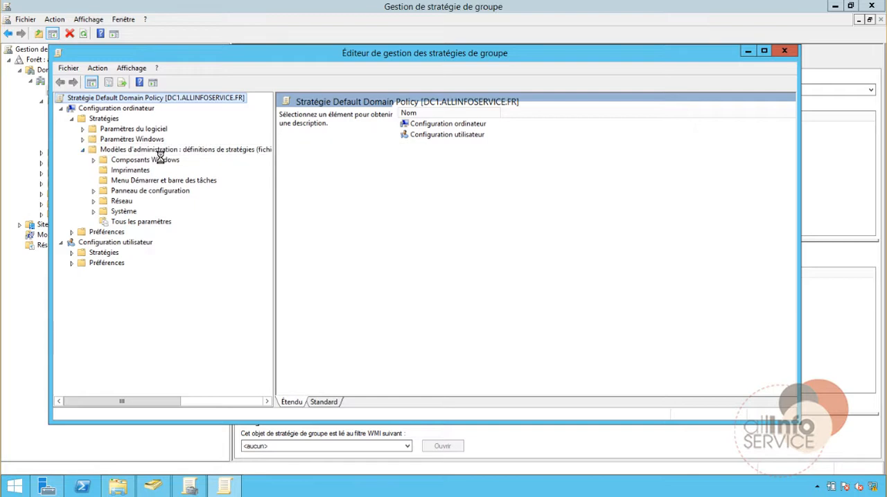
click(94, 211)
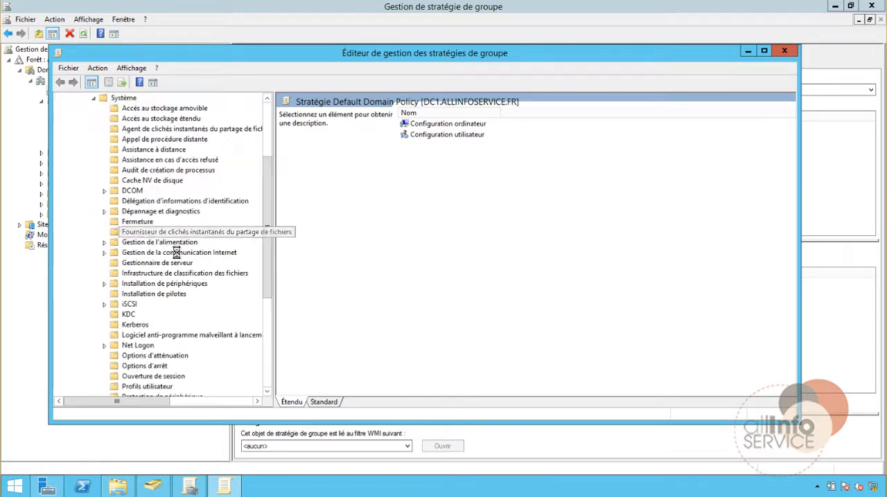
click(118, 315)
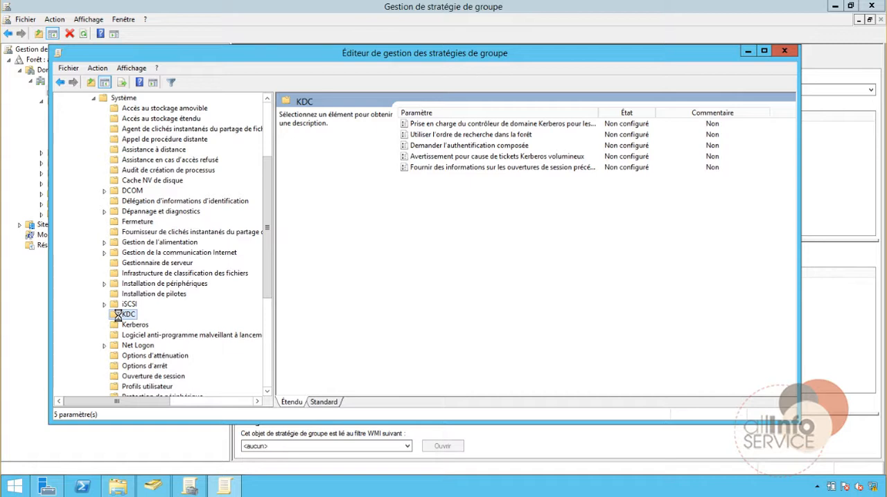
Enable the KDC policy setting for Kerberos domain controller support of claims, compound authentication and Kerberos armoring.
click(459, 126)
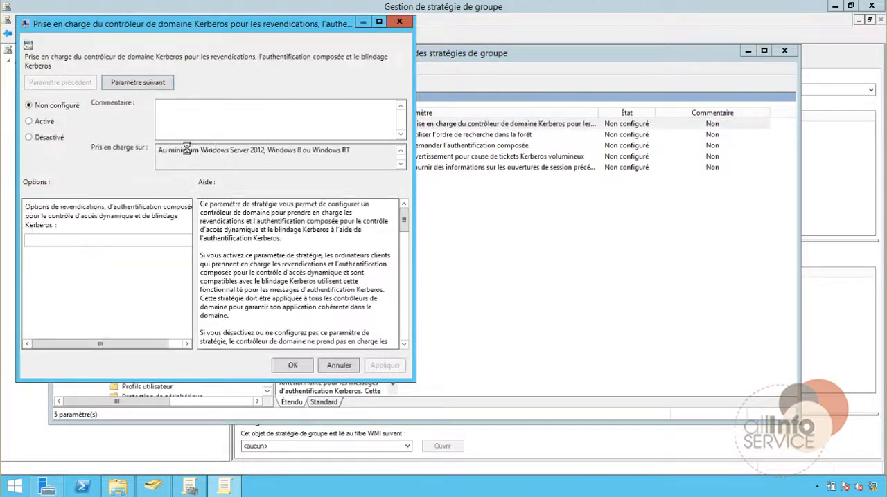
click(39, 123)
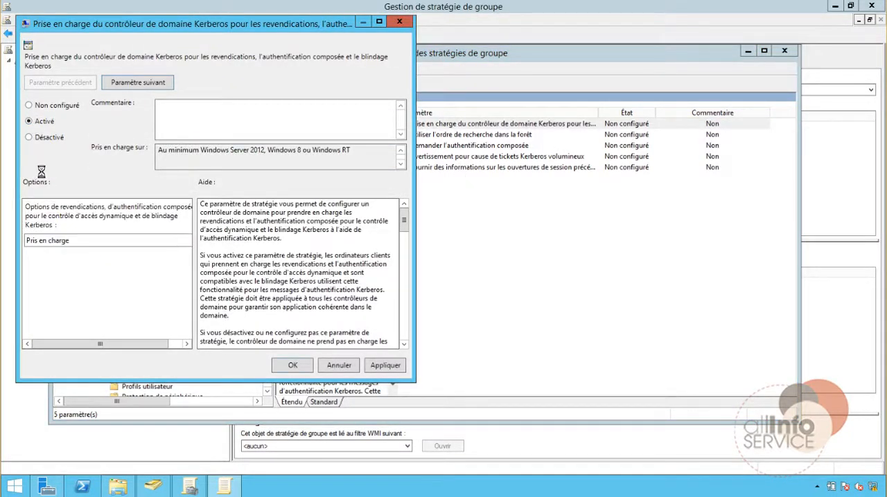
click(376, 365)
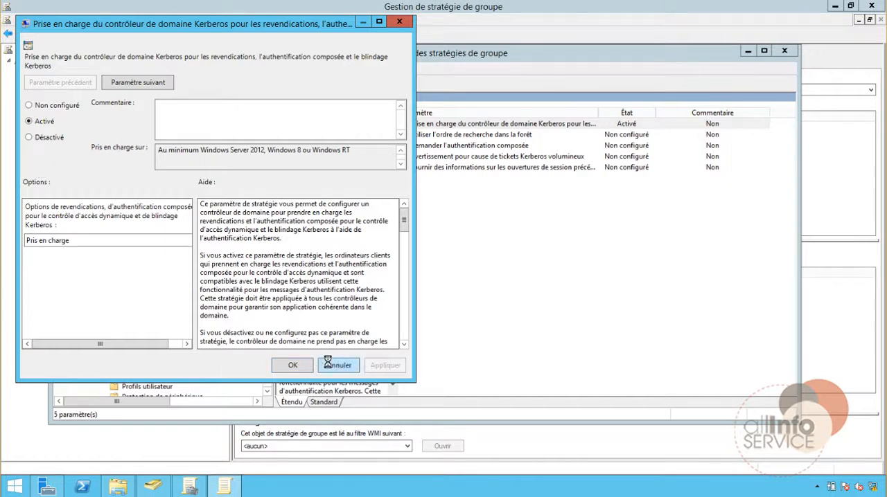
click(282, 365)
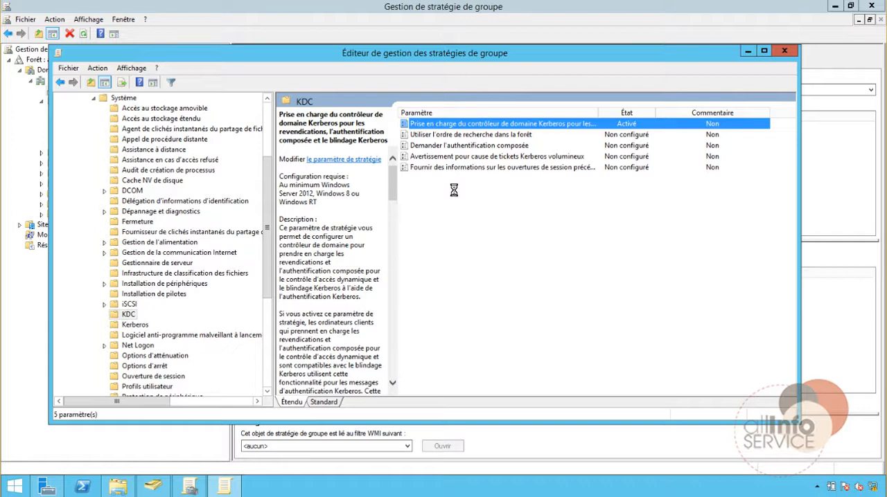
Set the claims option of the enabled Kerberos domain controller support policy to Pris en charge and close the policy editor.
double_click(471, 124)
click(115, 255)
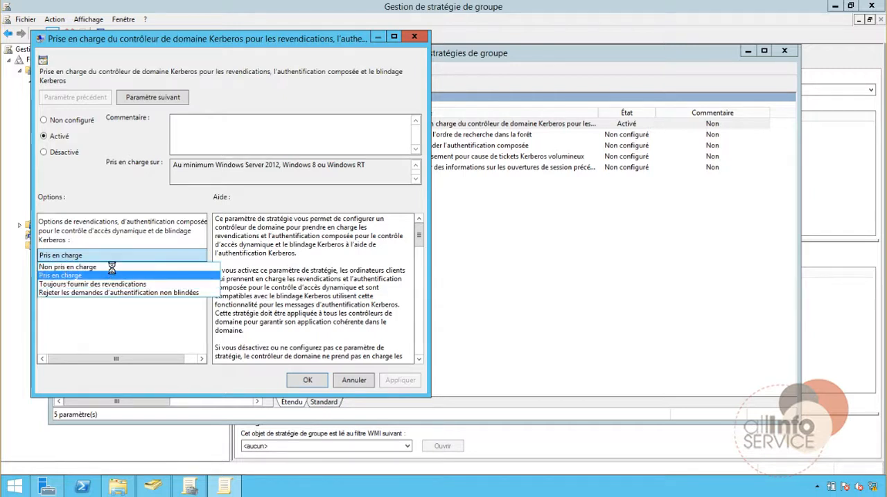
click(67, 275)
click(403, 383)
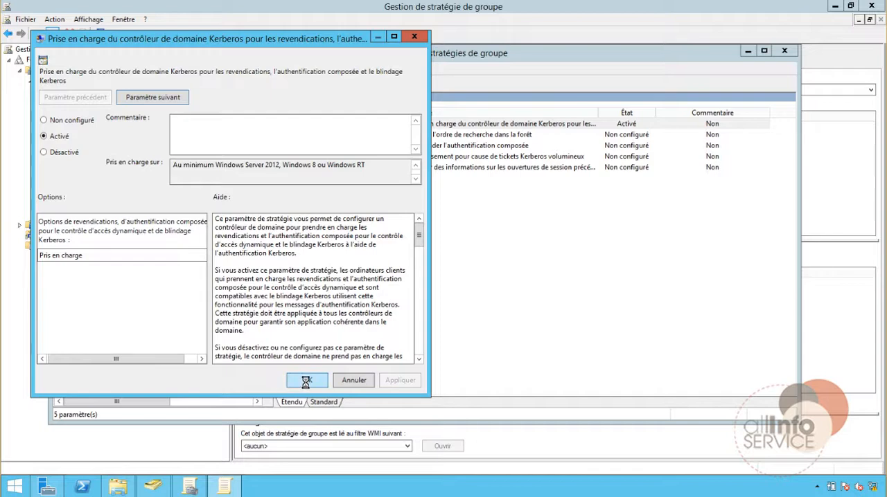
click(307, 382)
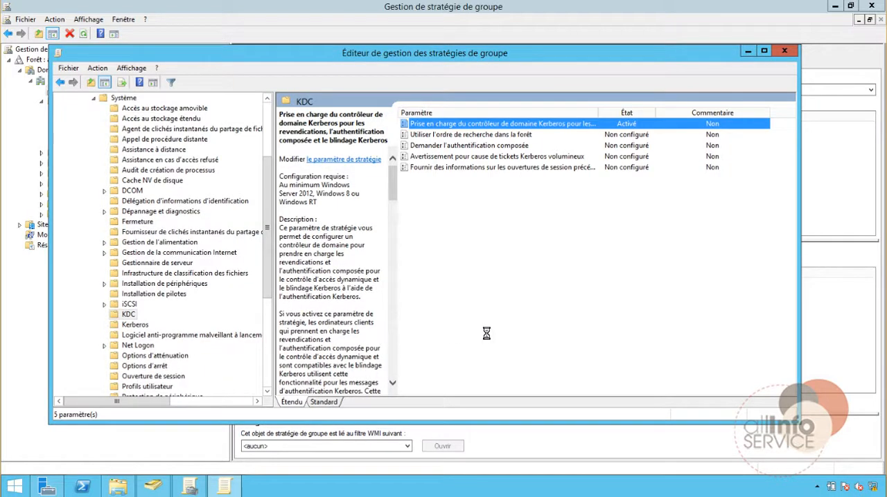
mouse_move(886, 496)
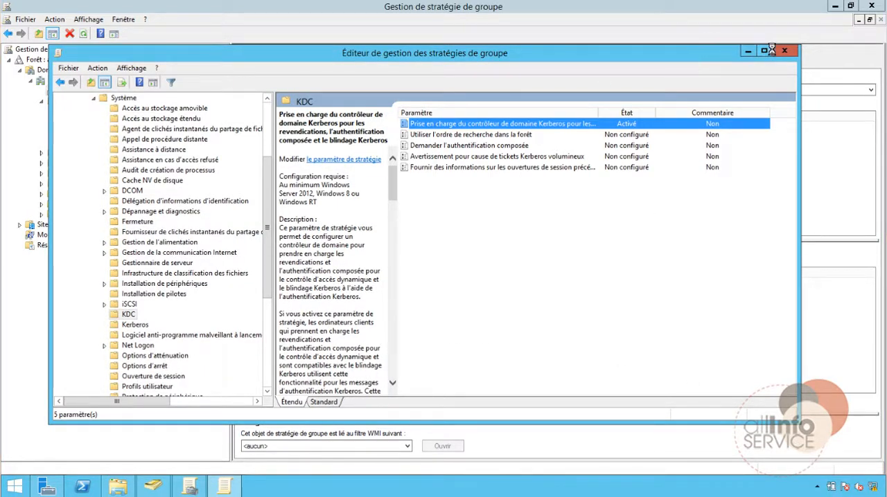
click(784, 51)
click(55, 81)
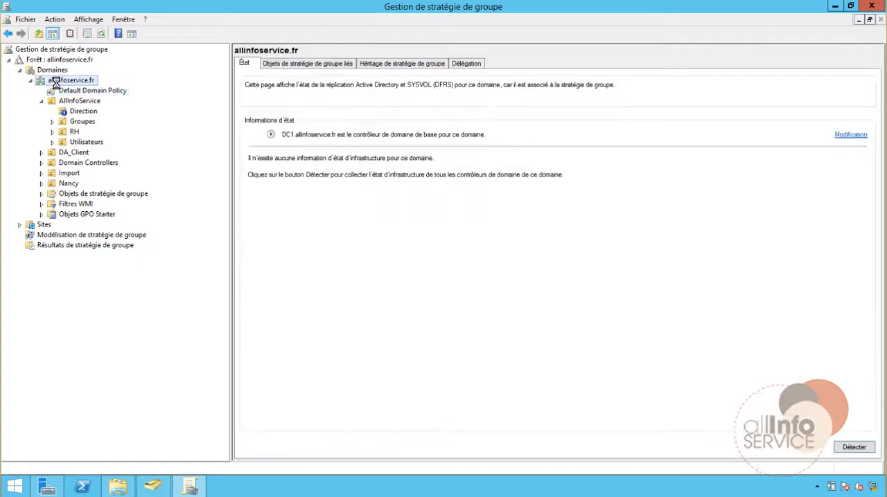
right_click(56, 82)
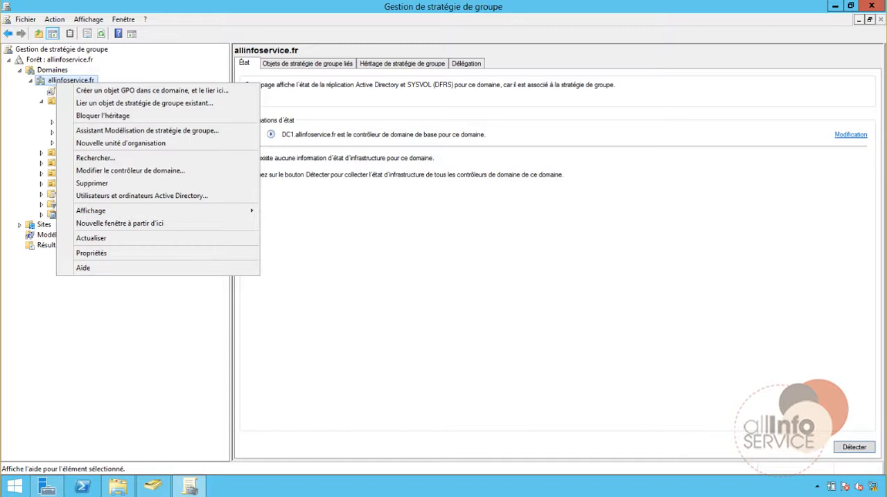
click(97, 253)
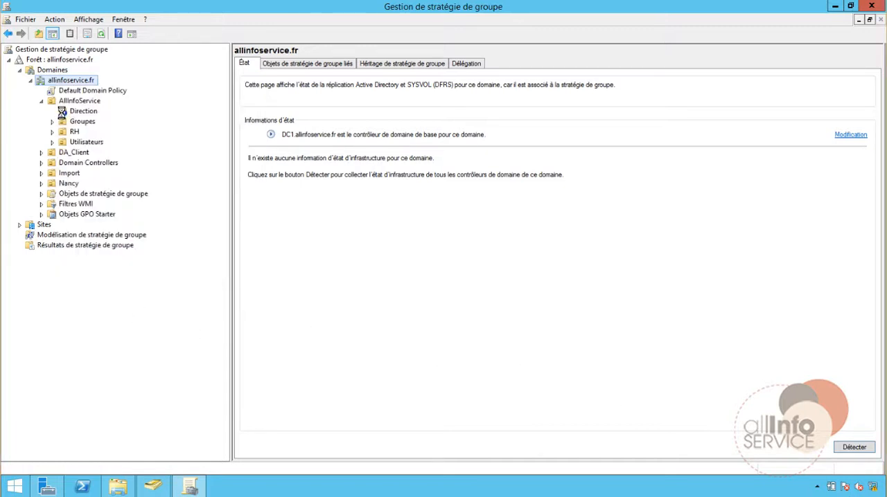
Force a group policy update on all computers in the Domain Controllers organizational unit and close the results.
right_click(78, 164)
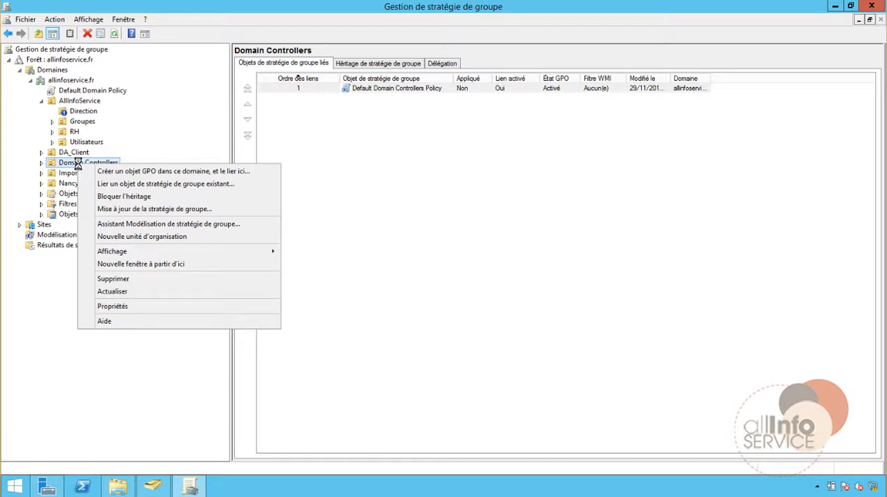
click(129, 209)
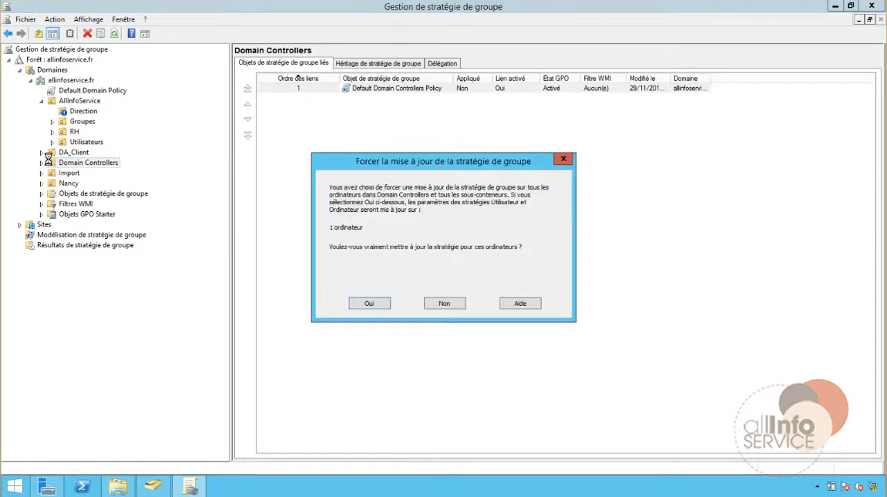
click(369, 303)
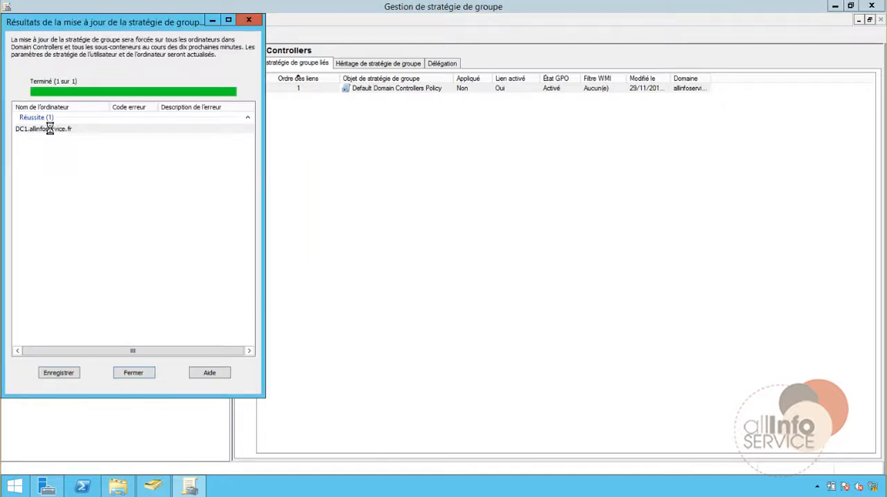
click(141, 373)
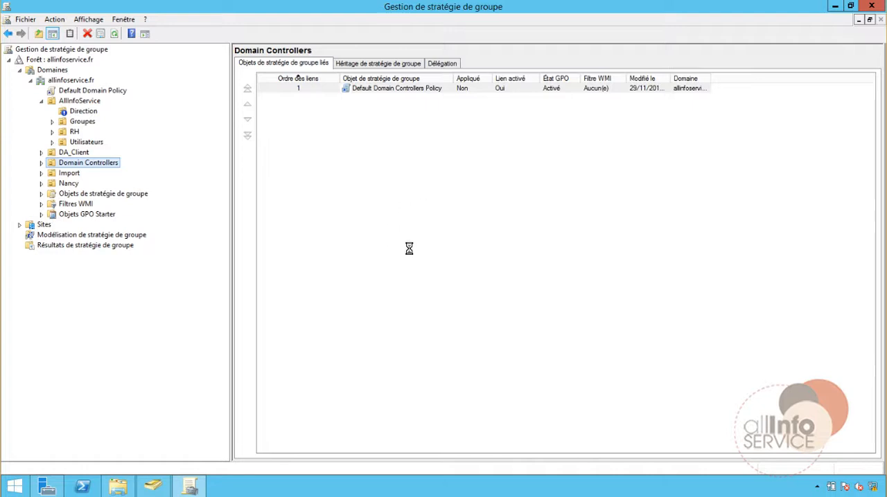
Close the group policy console and open Centre d'administration Active Directory from Gestionnaire de serveur.
click(867, 7)
click(802, 31)
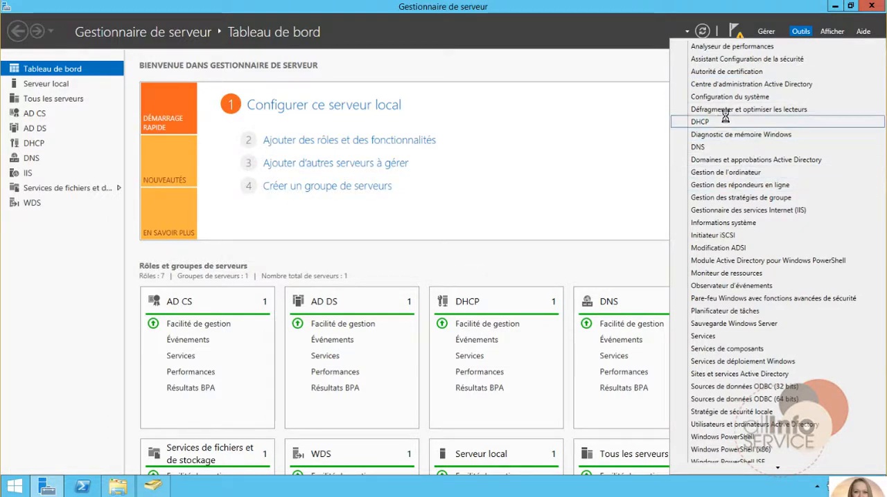
click(720, 84)
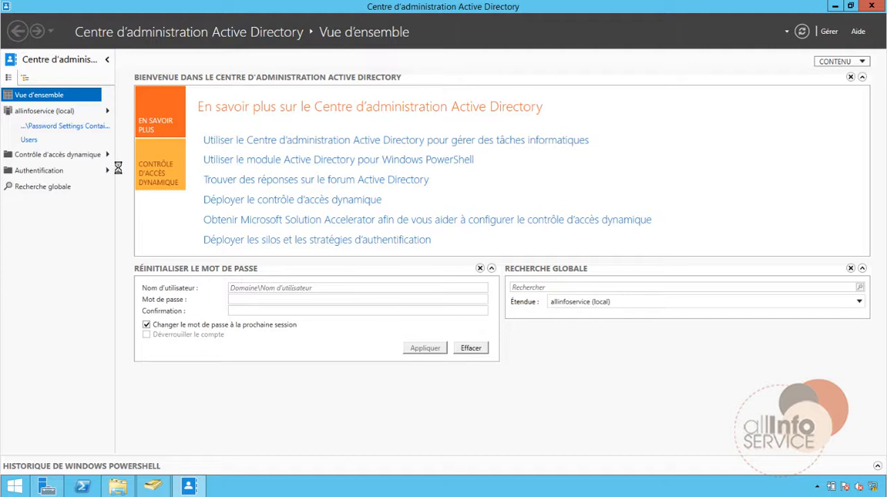
Create a claim type in Claim Types from the department attribute, with the Ordinateur class enabled alongside Utilisateur.
click(106, 154)
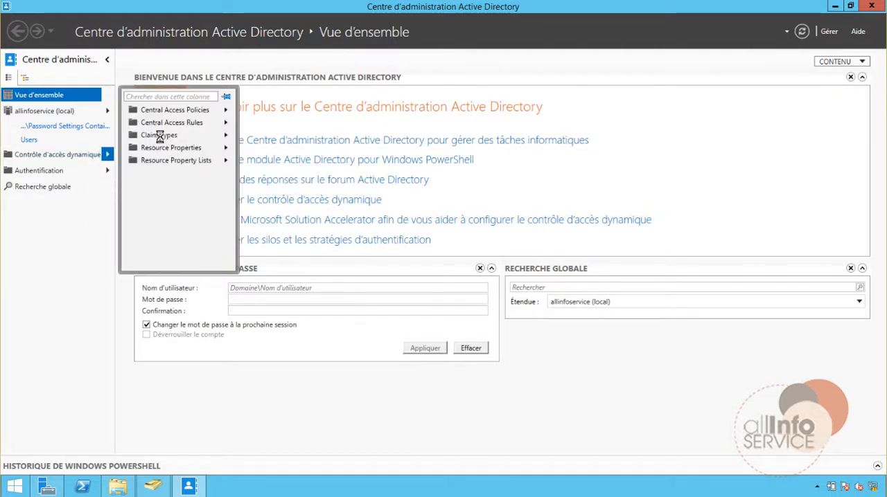
click(226, 135)
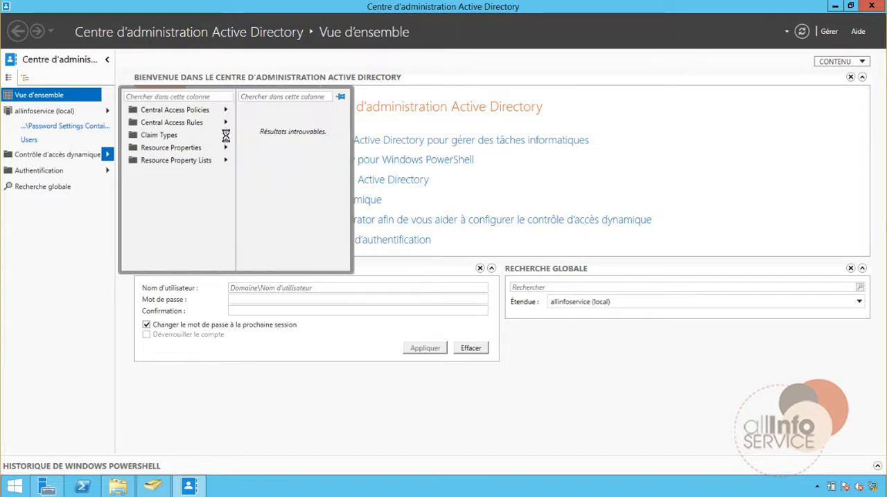
click(151, 135)
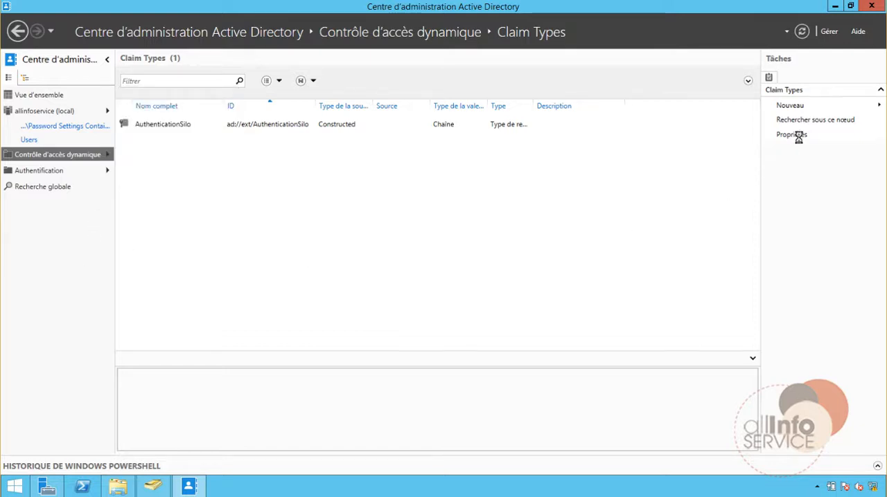
click(877, 105)
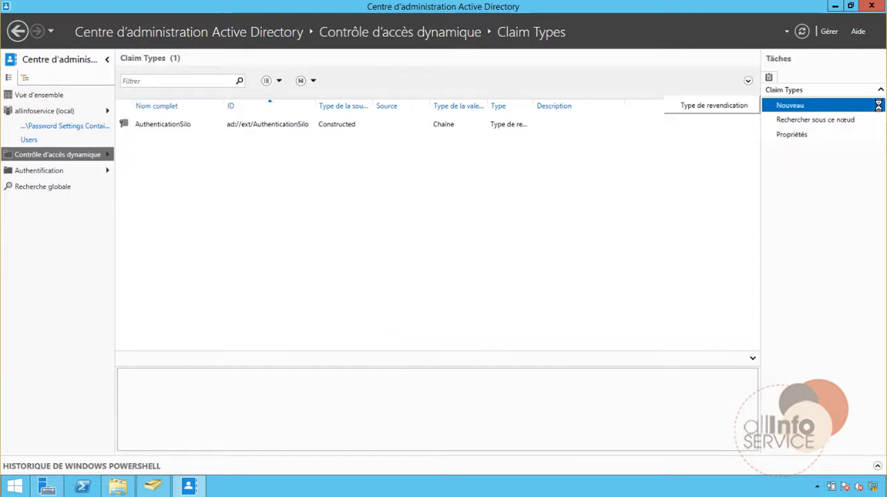
click(708, 105)
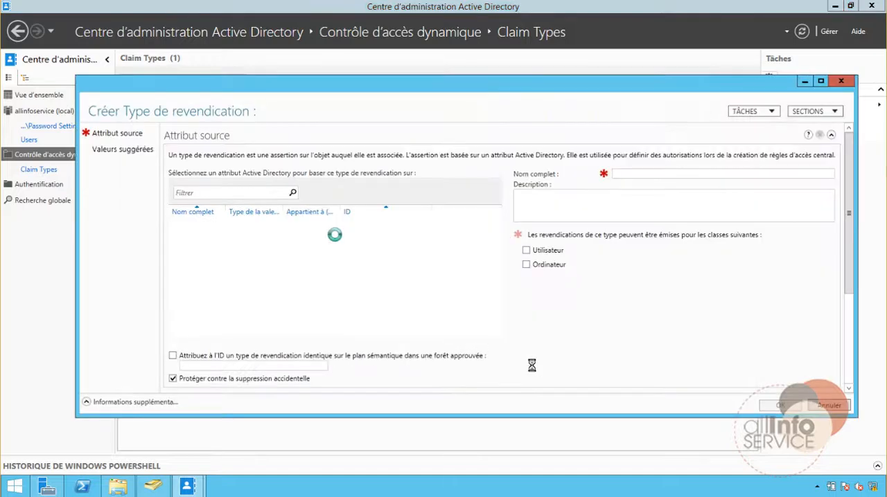
click(527, 264)
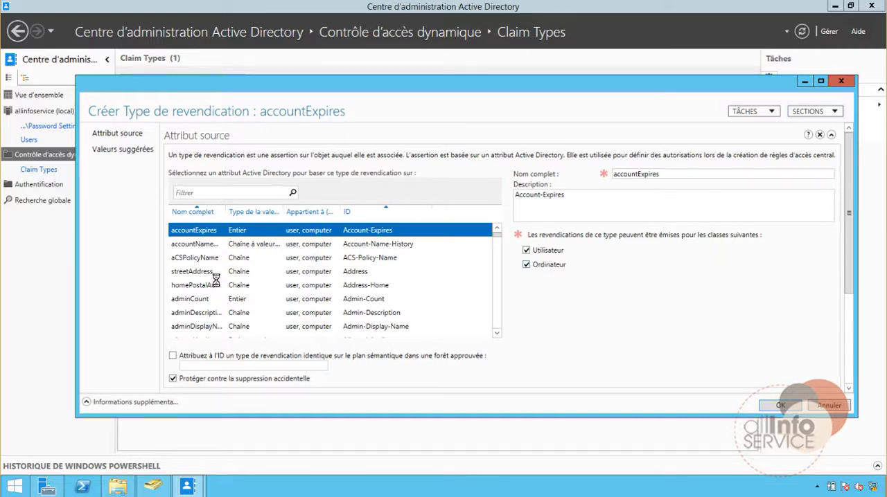
click(497, 286)
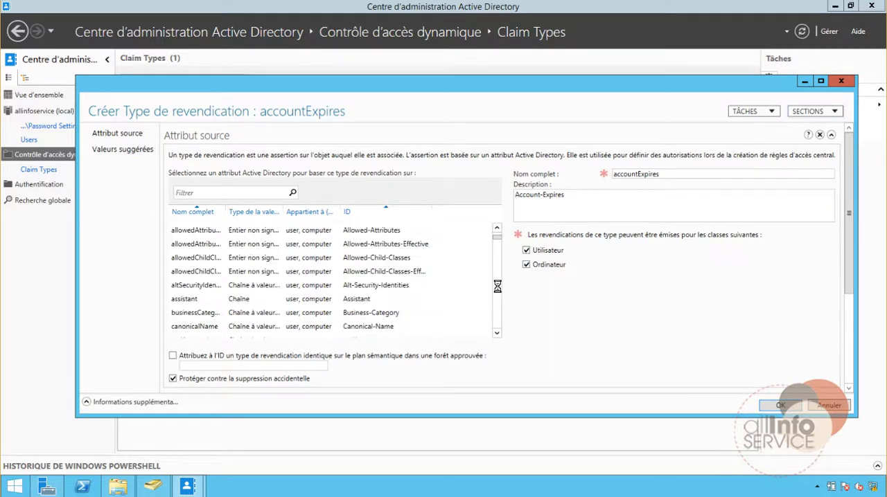
click(497, 286)
click(497, 286)
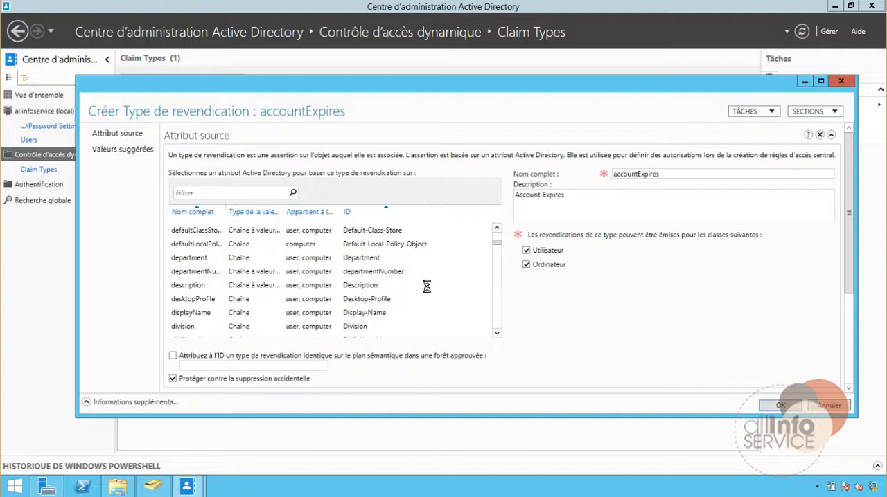
click(206, 257)
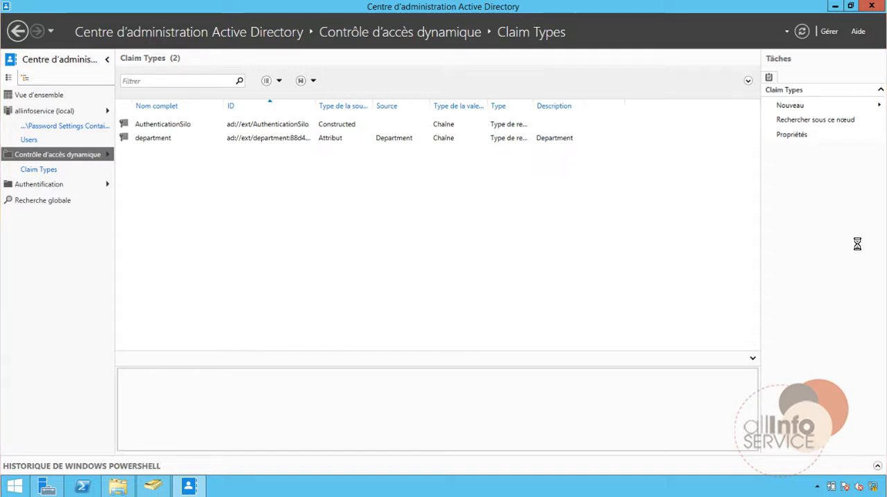
Create another claim type, switching the class from Utilisateur to Ordinateur before choosing description as the source attribute.
click(811, 120)
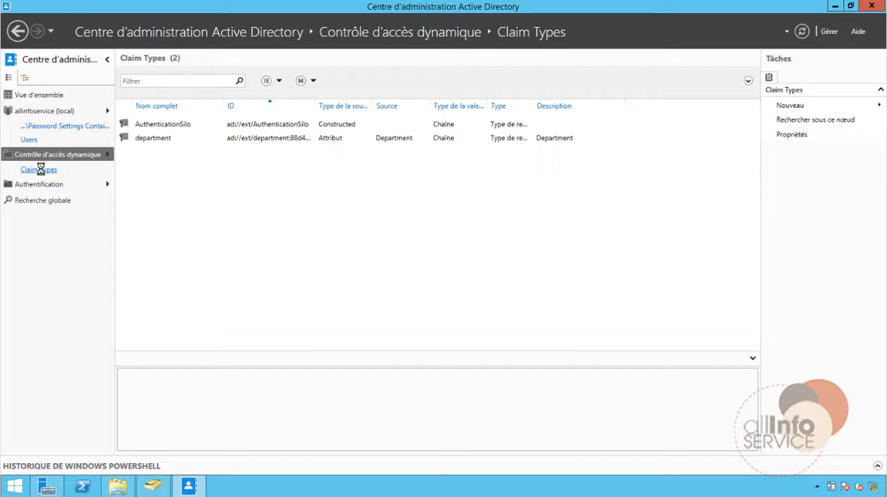
click(877, 105)
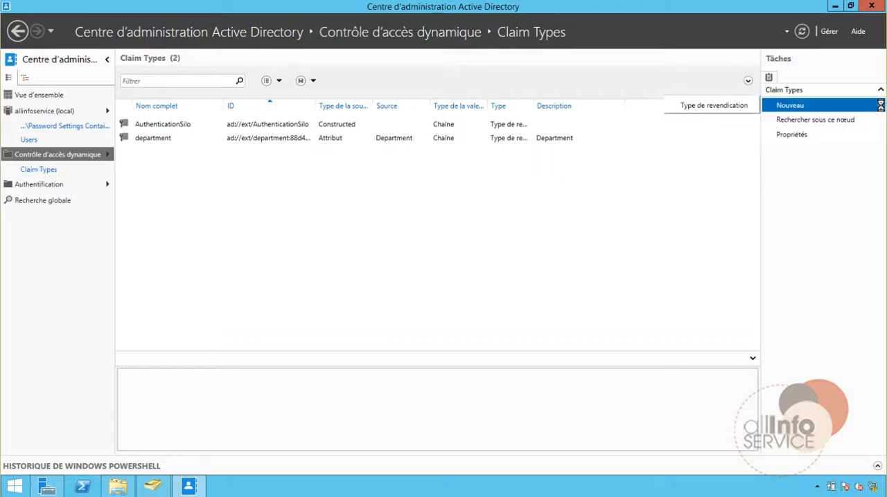
click(714, 110)
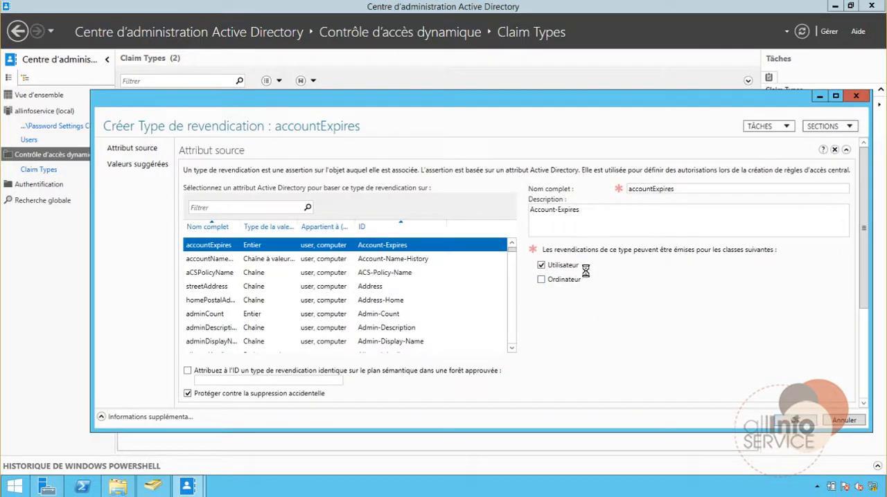
click(541, 265)
click(542, 280)
click(513, 320)
click(513, 320)
click(514, 320)
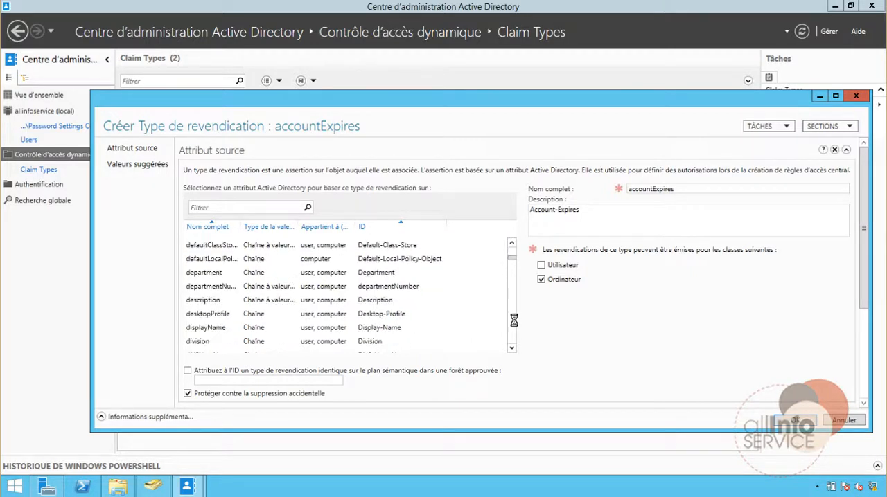
click(206, 301)
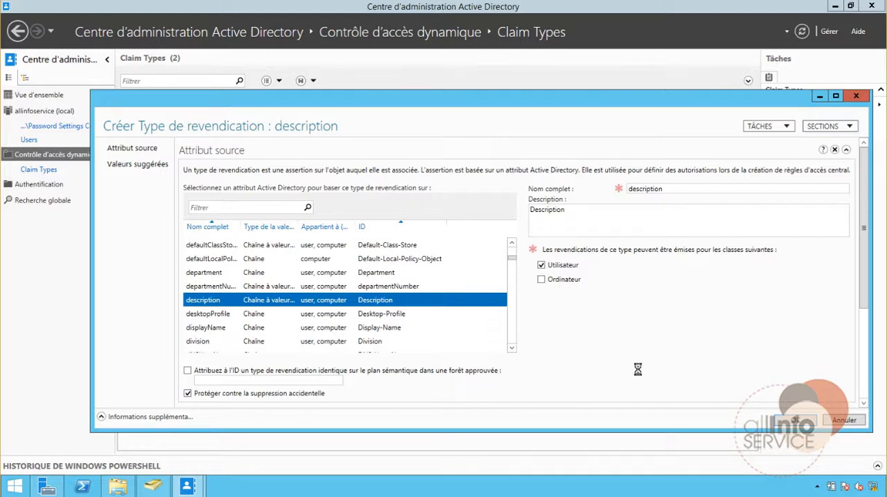
click(794, 420)
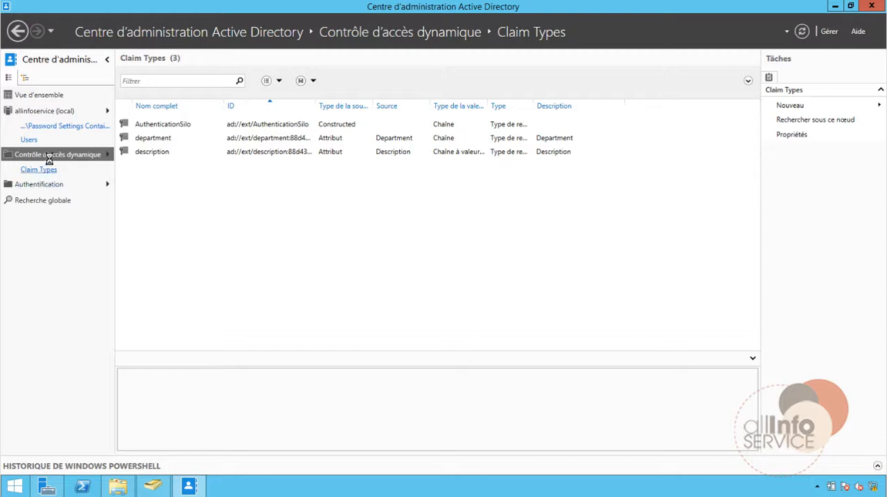
Enable the Confidentiality and Department resource properties together in Resource Properties and check each one's status.
click(105, 154)
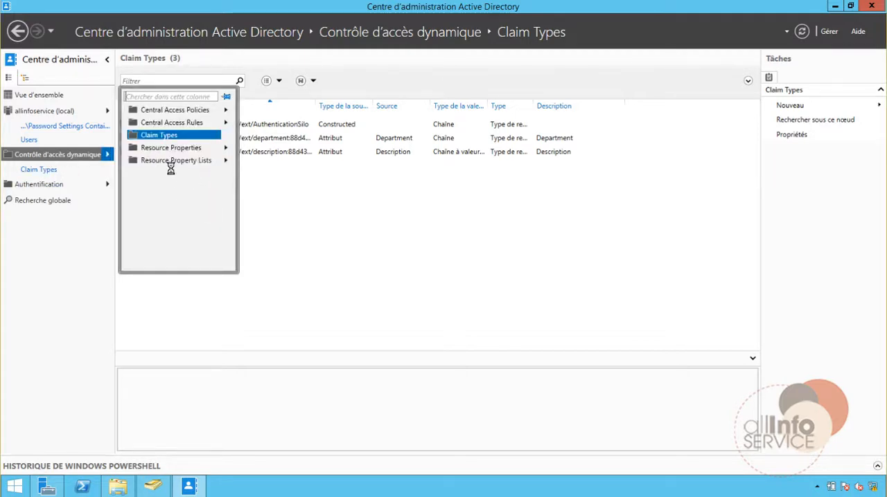
click(226, 148)
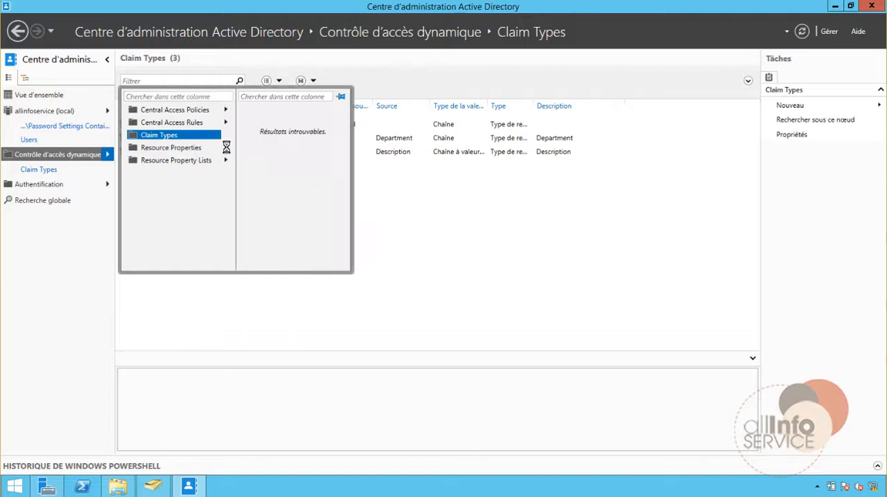
click(163, 147)
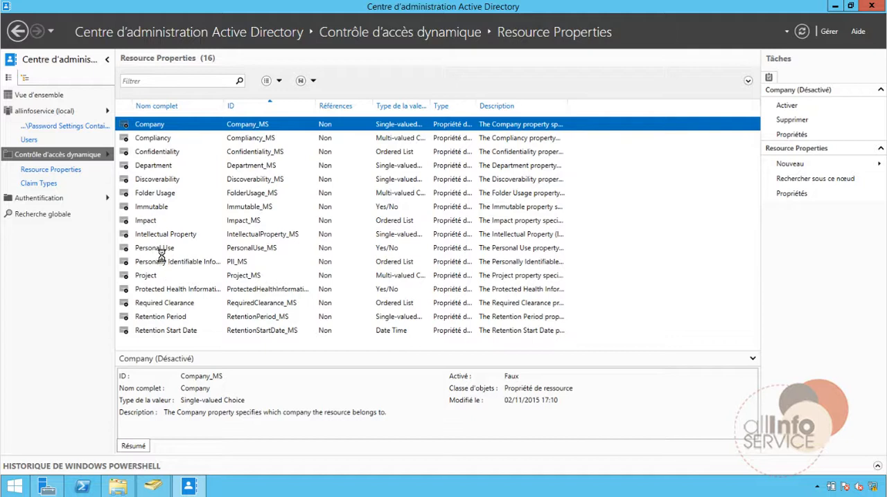
click(150, 151)
click(164, 166)
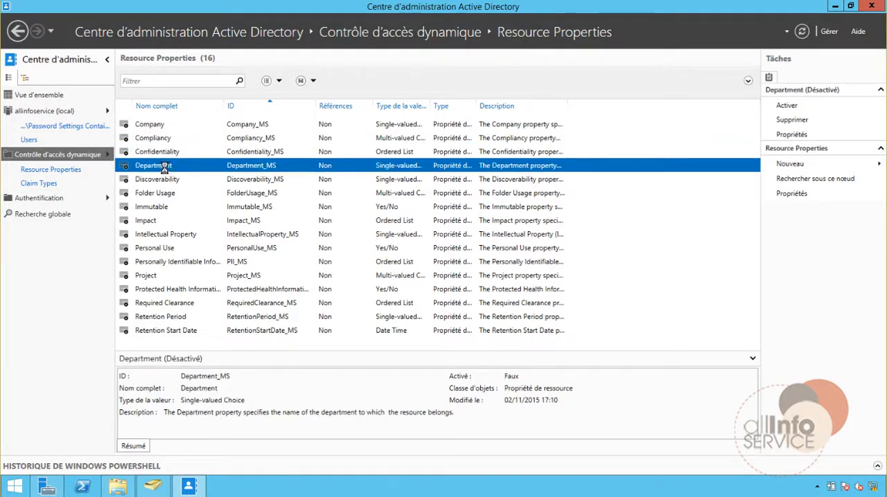
ctrl+click(168, 155)
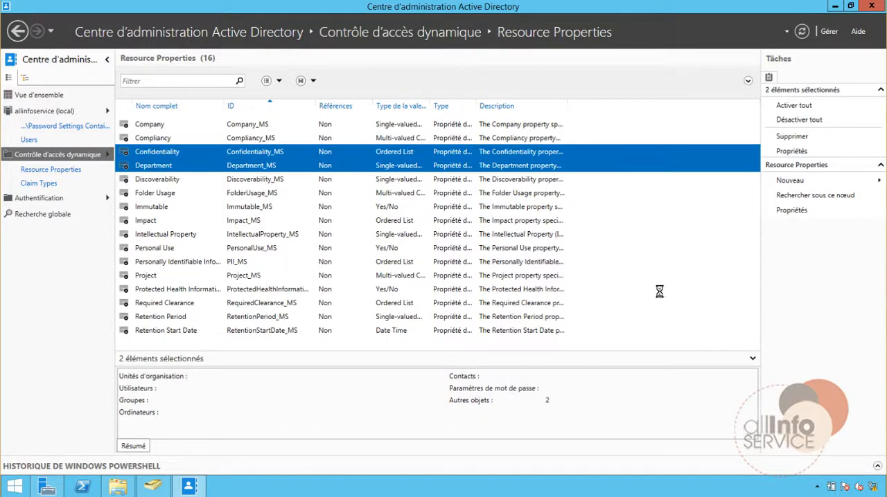
click(794, 105)
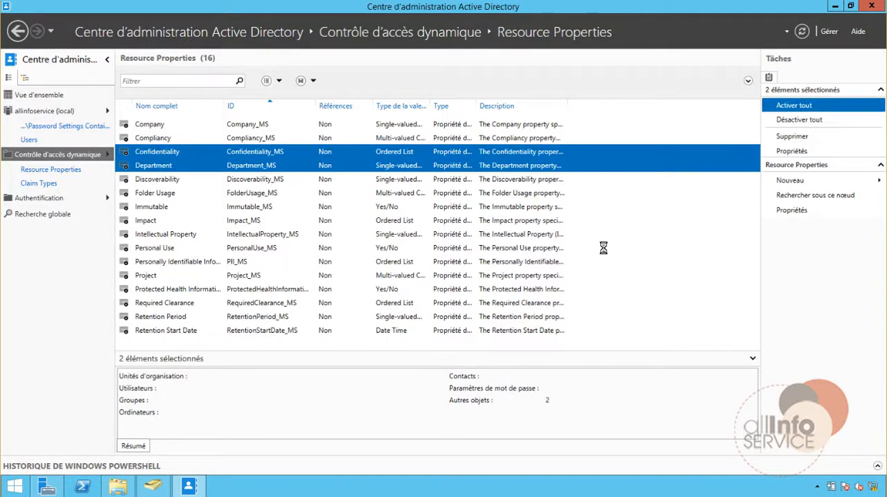
click(128, 164)
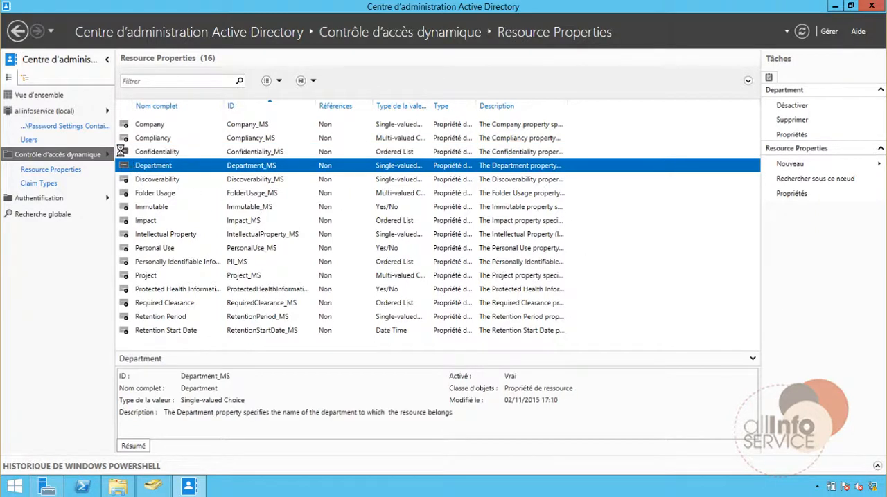
click(136, 153)
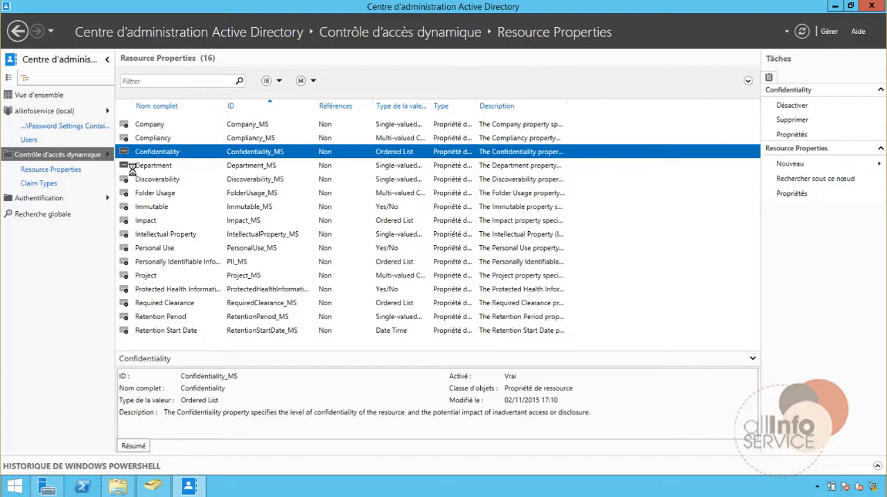
Open the Department resource property in a maximized window and review its full list of suggested values.
click(135, 165)
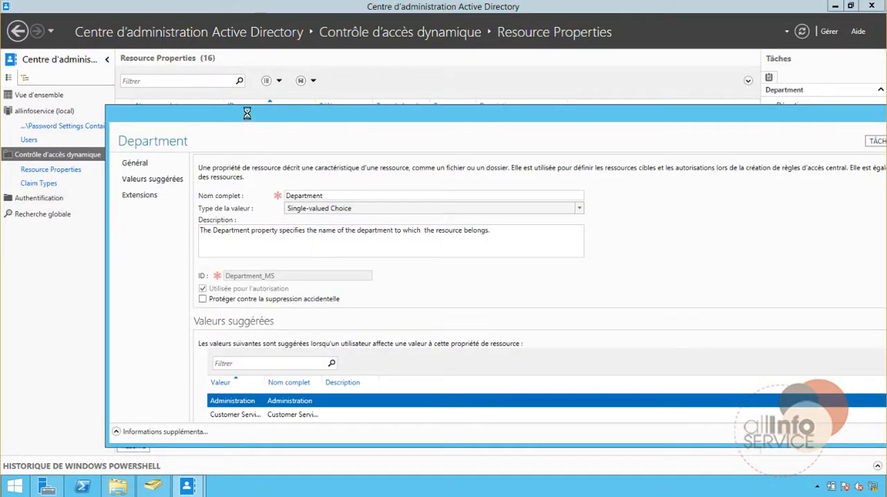
drag(247, 113, 194, 83)
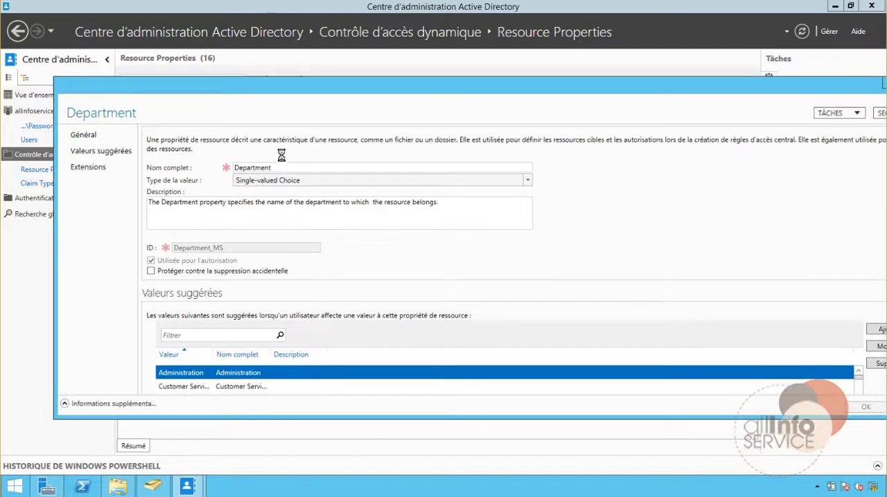
drag(297, 87, 273, 58)
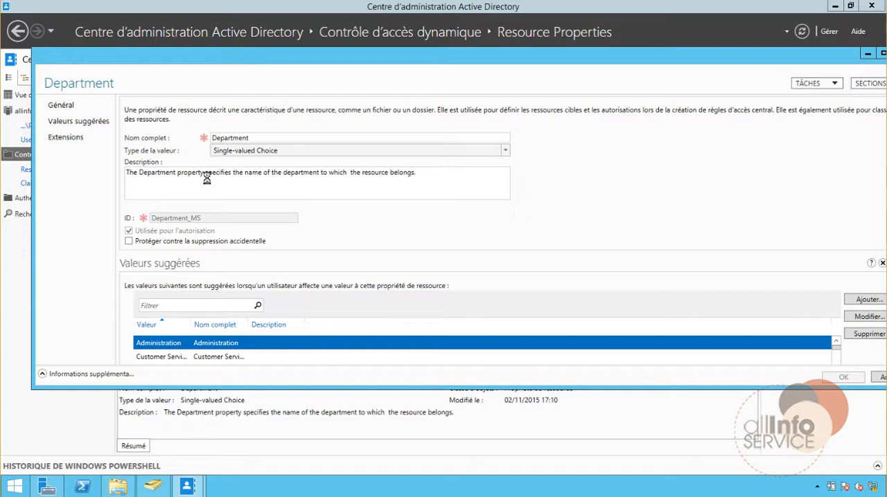
double_click(575, 56)
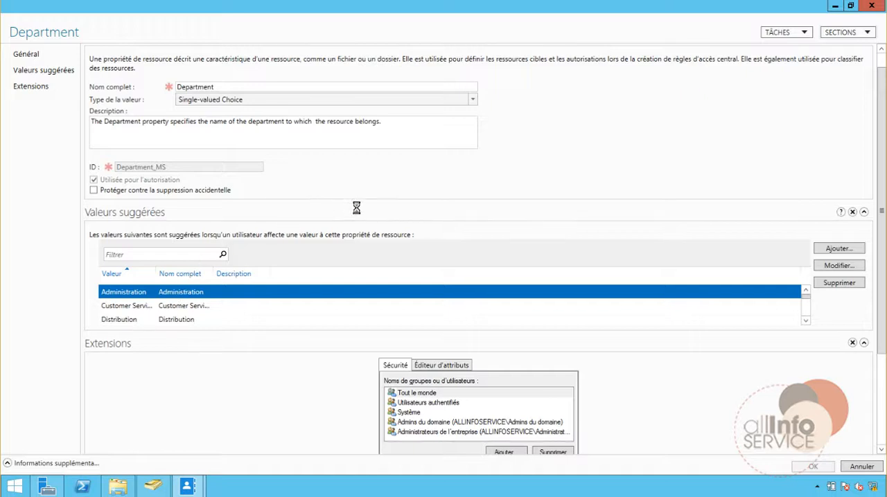
scroll(806, 318, down, 1)
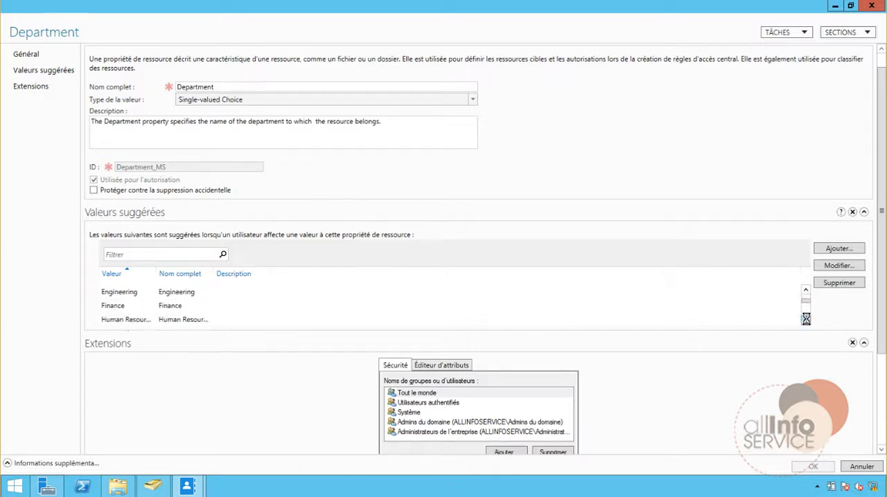
scroll(805, 319, down, 4)
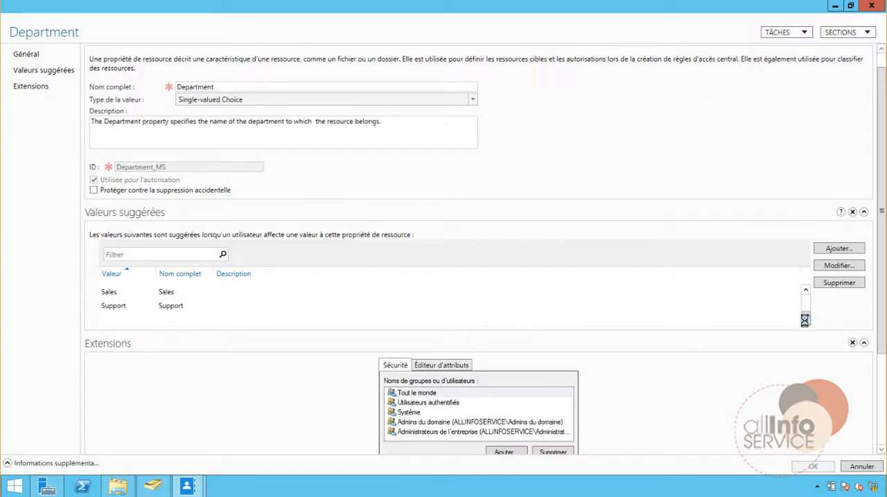
Add a suggested value RH with the full name RH to the Department resource property and save the property.
click(831, 250)
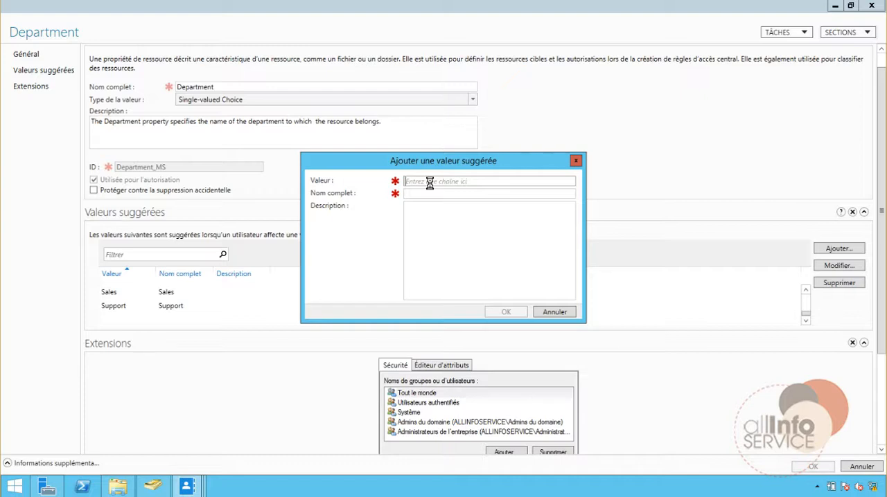
text(RH)
click(427, 193)
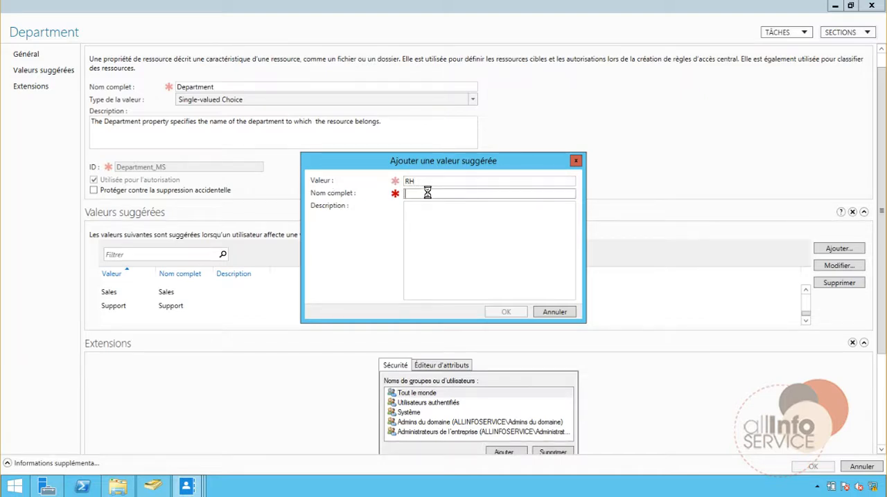
text(RH)
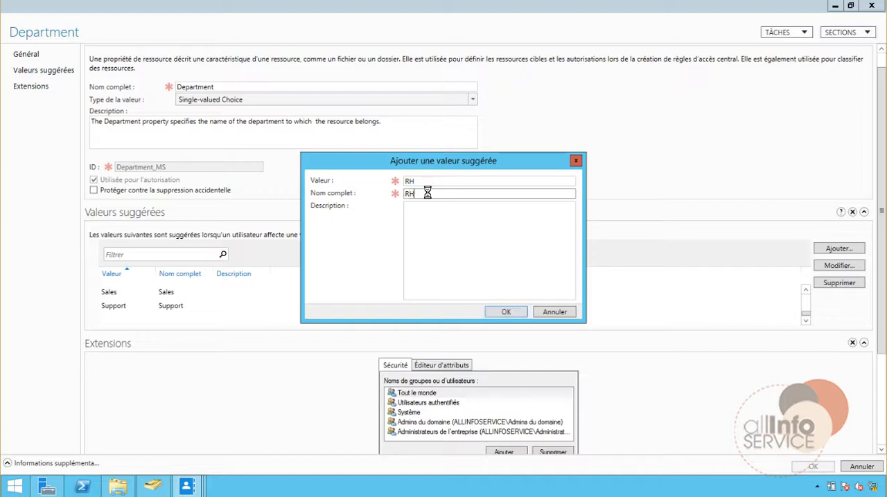
click(505, 312)
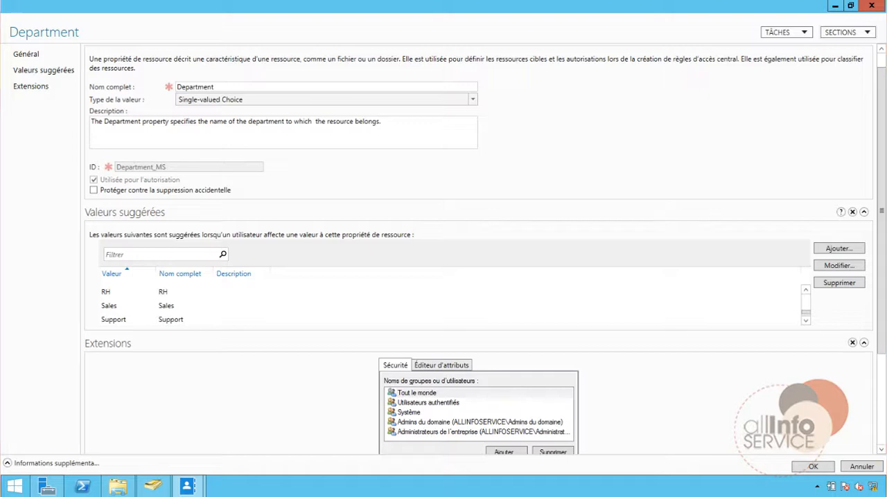
click(814, 466)
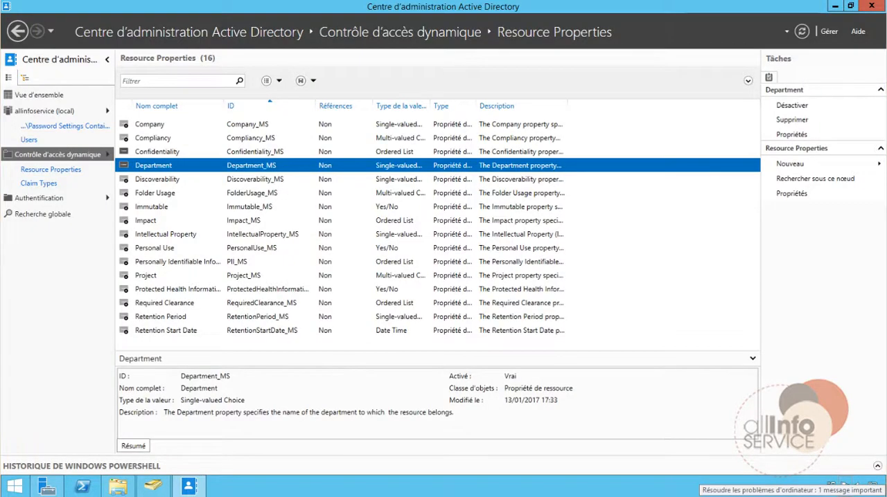
Review the suggested values of the Confidentiality resource property, leave it without changes, and close the Active Directory administration center.
double_click(153, 151)
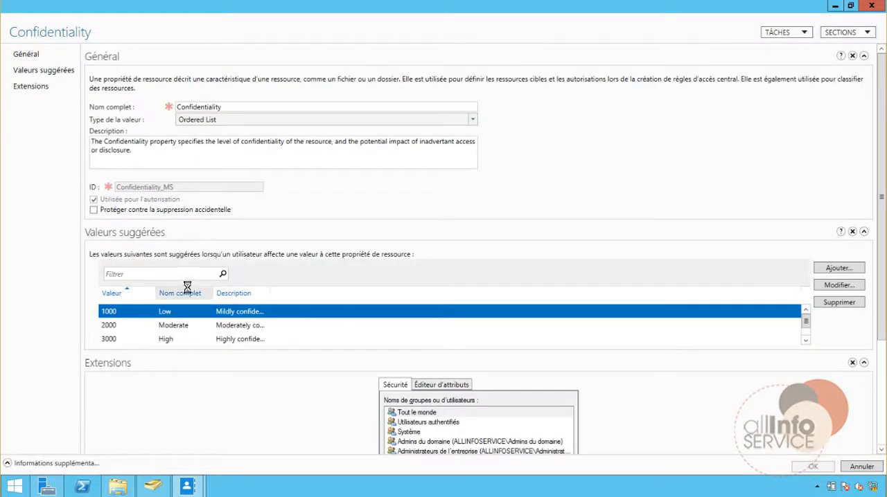
click(805, 340)
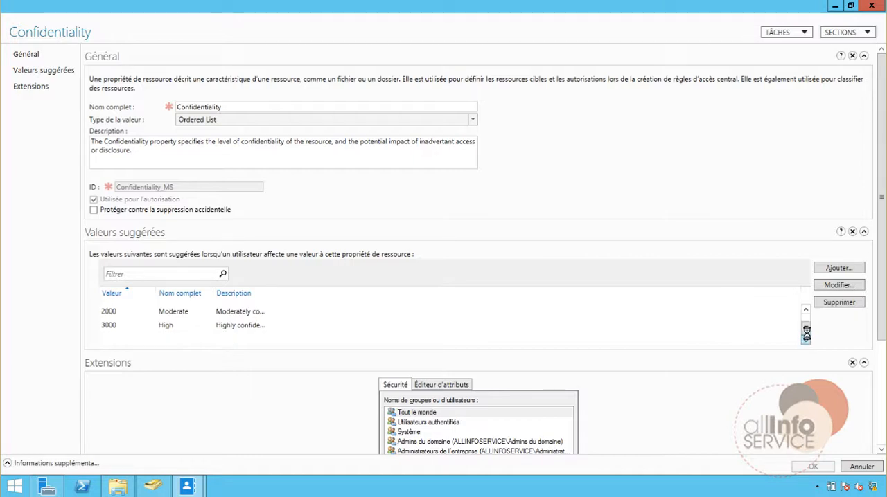
drag(806, 333, 805, 317)
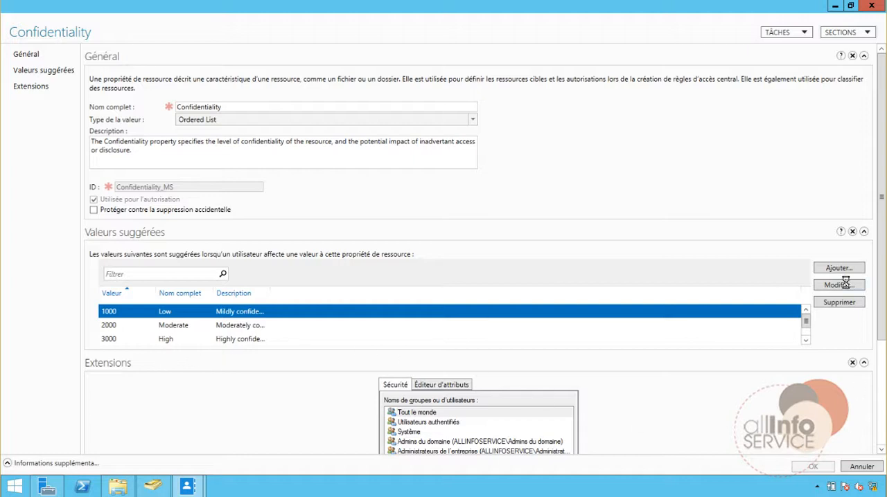
click(862, 466)
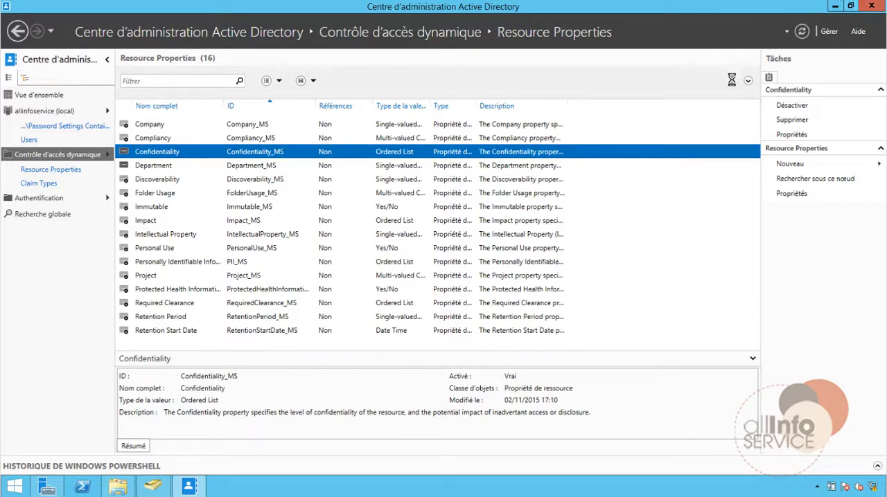
click(869, 6)
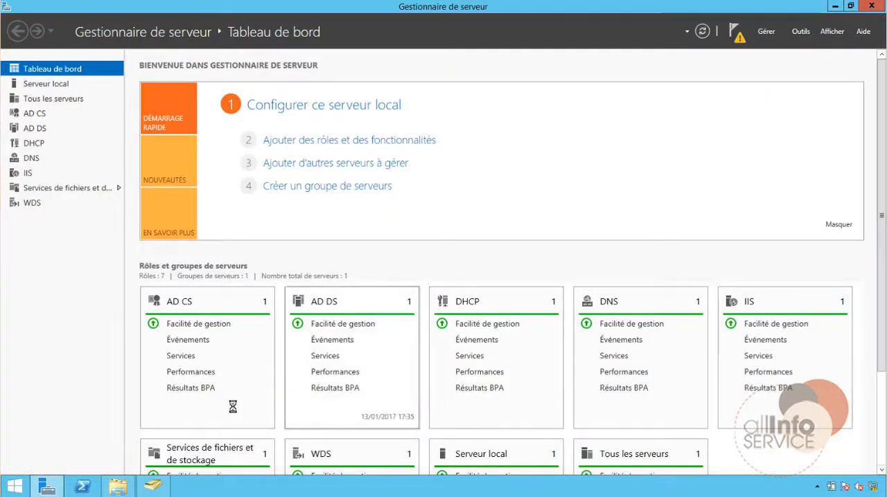
Create a text document named Private 1.txt in the COMMUN folder of the Partage directory.
double_click(306, 148)
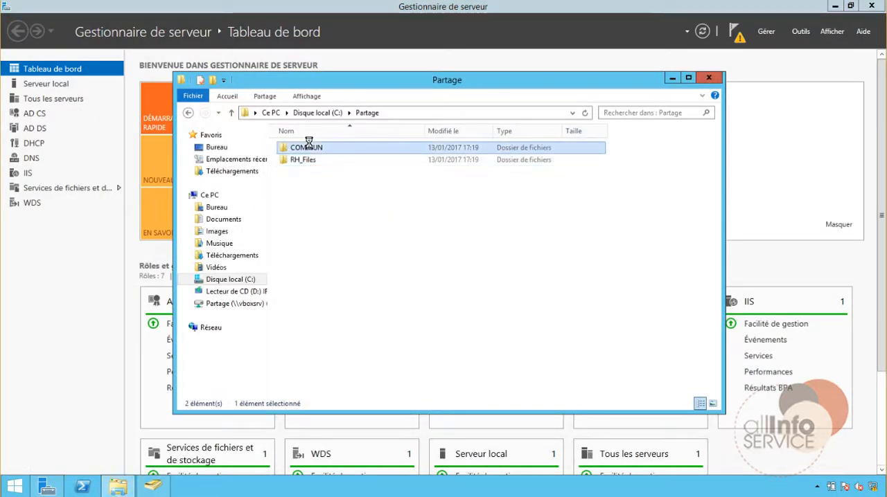
right_click(326, 183)
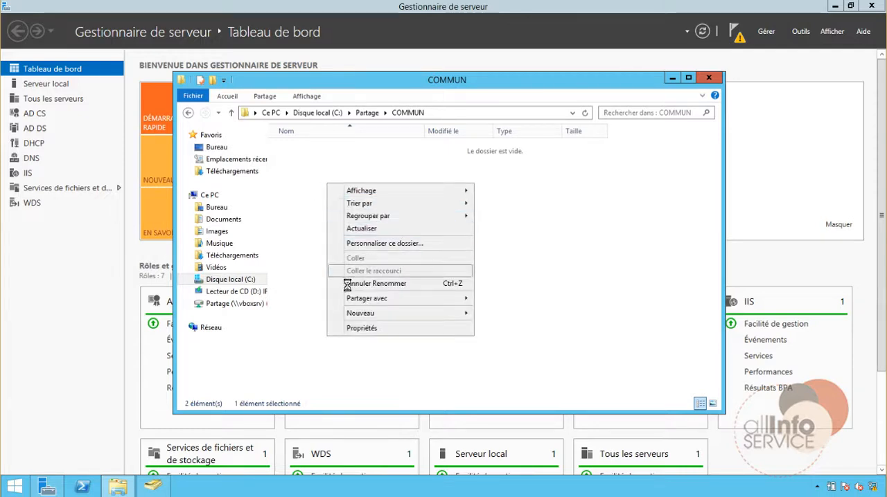
mouse_move(359, 313)
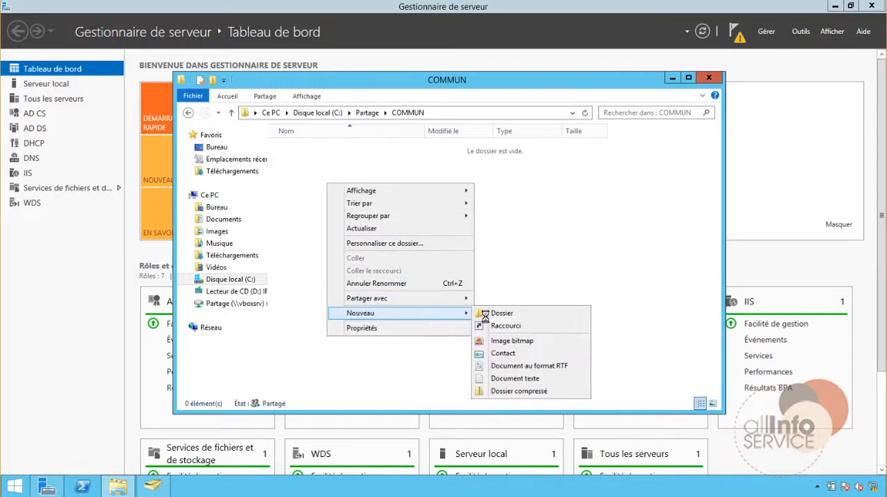
click(500, 378)
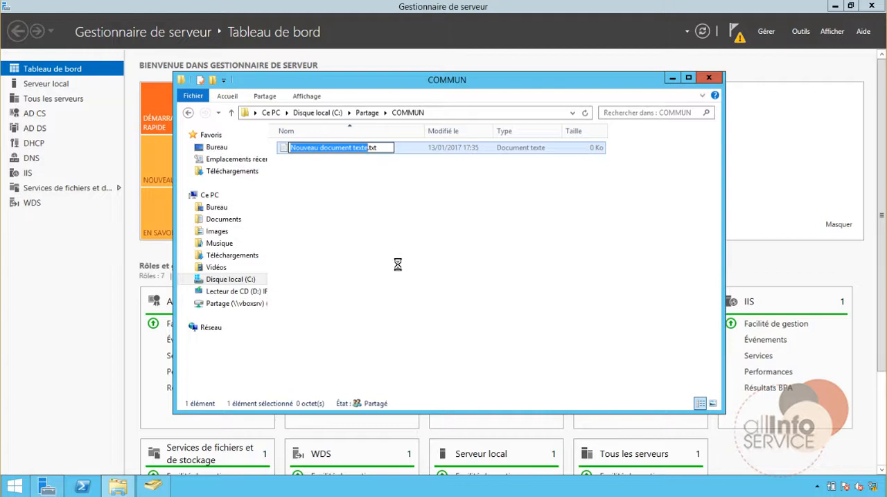
text(Private 1)
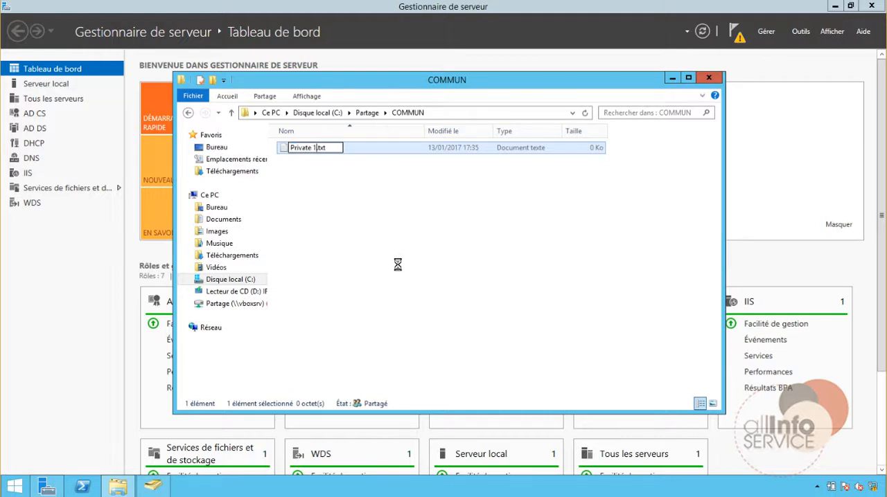
key(Return)
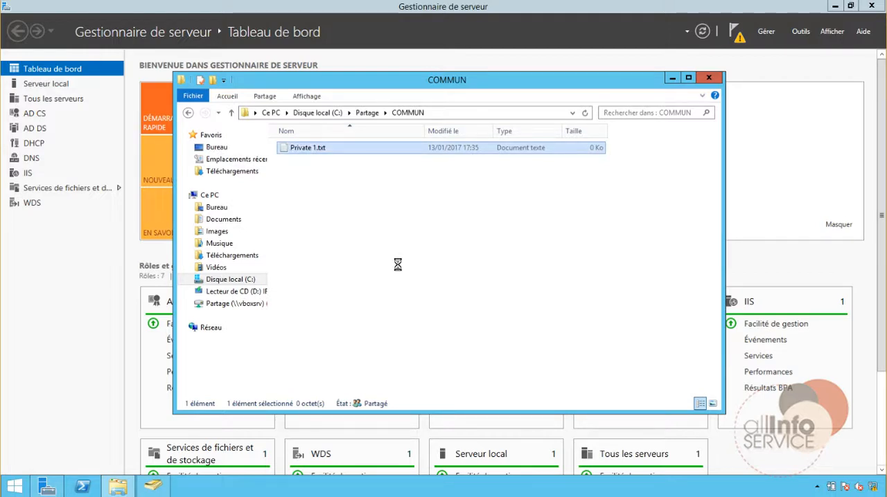
Make three copies of Private 1.txt in the COMMUN folder.
click(319, 182)
click(306, 152)
key(ctrl+v)
key(ctrl+v)
key(ctrl+v)
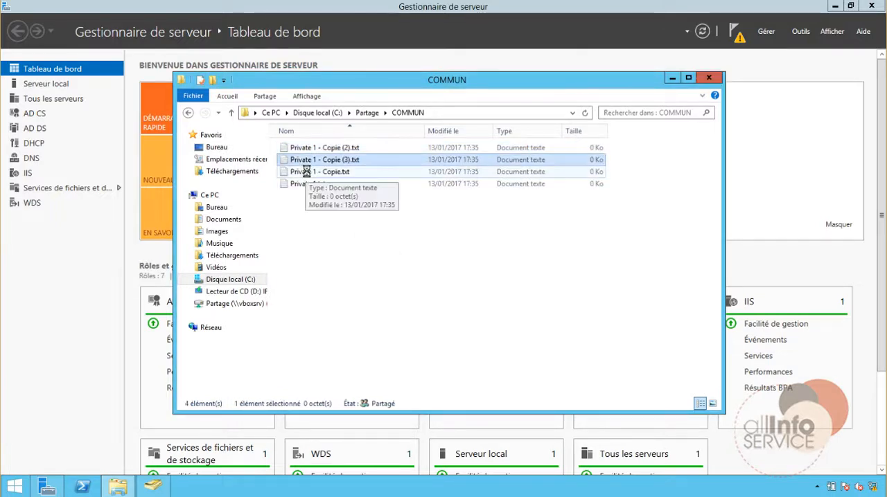
Rename the file Private 1 - Copie.txt as Private 2.txt.
click(315, 171)
click(321, 173)
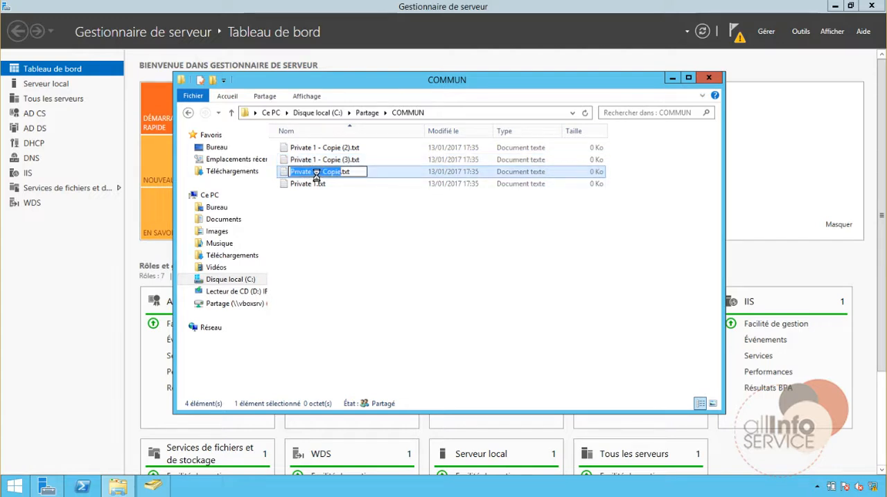
drag(313, 172, 343, 172)
text(2)
key(Return)
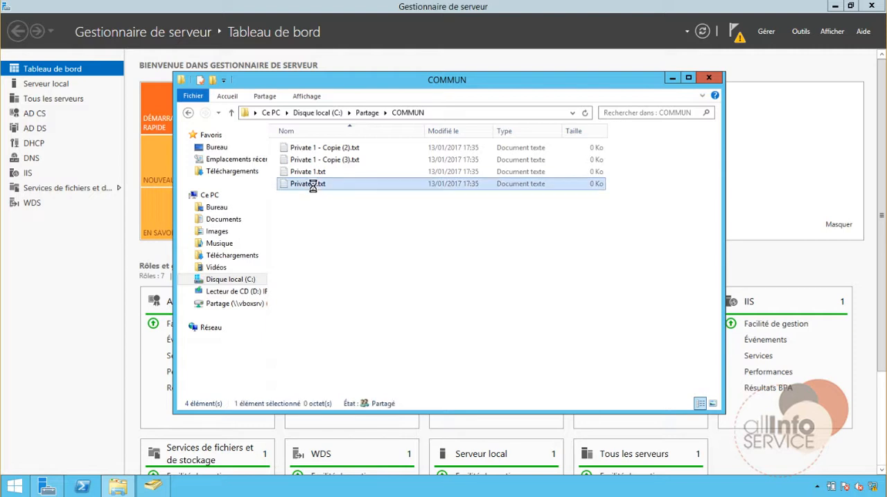
Write "Ressources Humaines" in Private 1.txt and copy the same text into Private 2.txt, saving and closing both files.
double_click(309, 172)
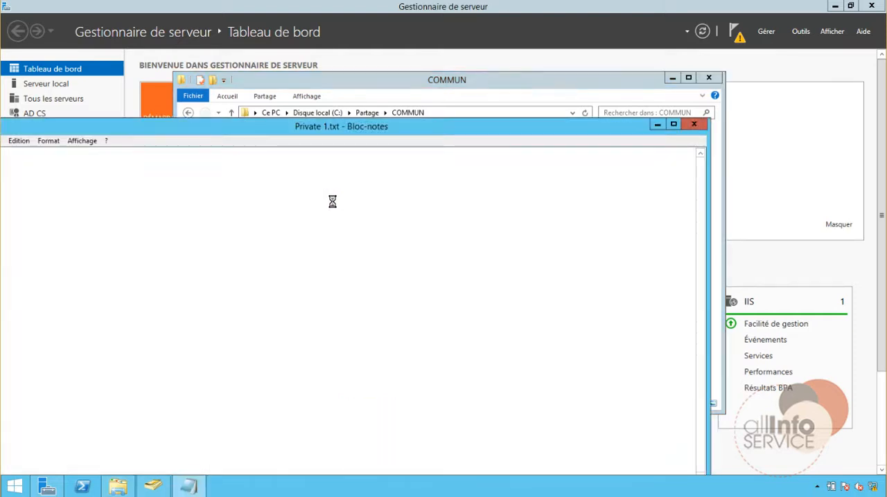
text(ces)
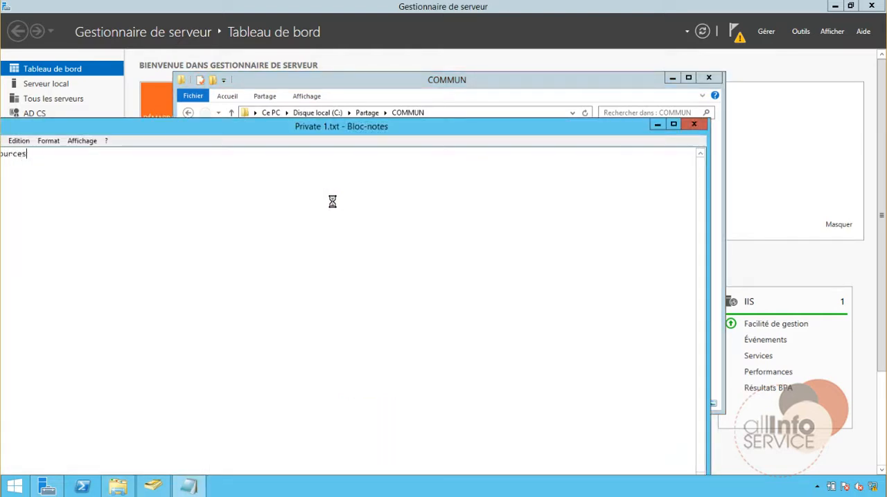
text( Humaines)
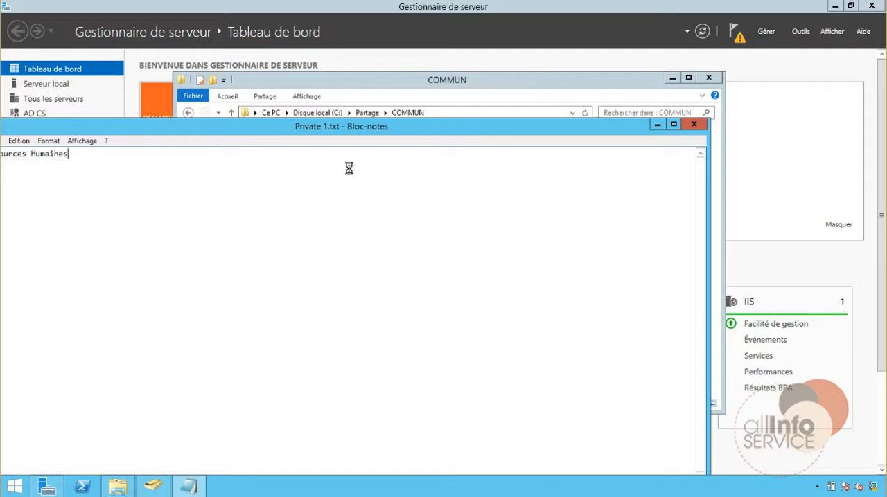
drag(354, 131, 451, 100)
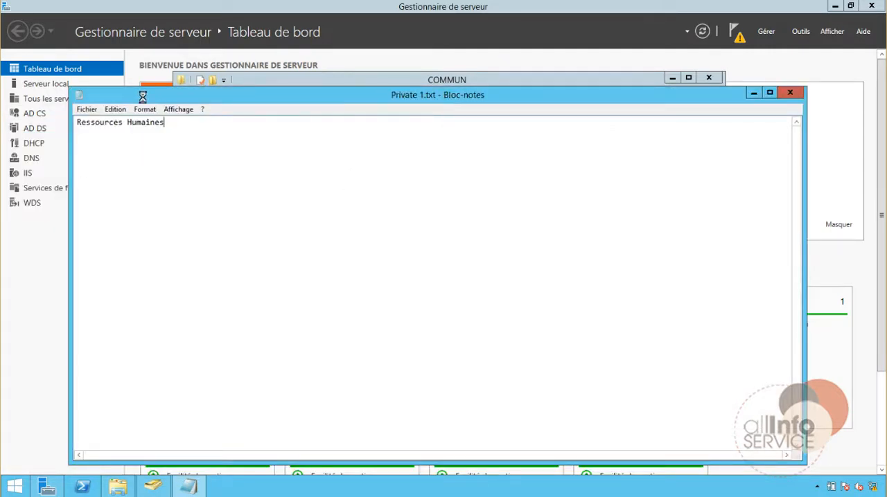
drag(178, 130, 41, 122)
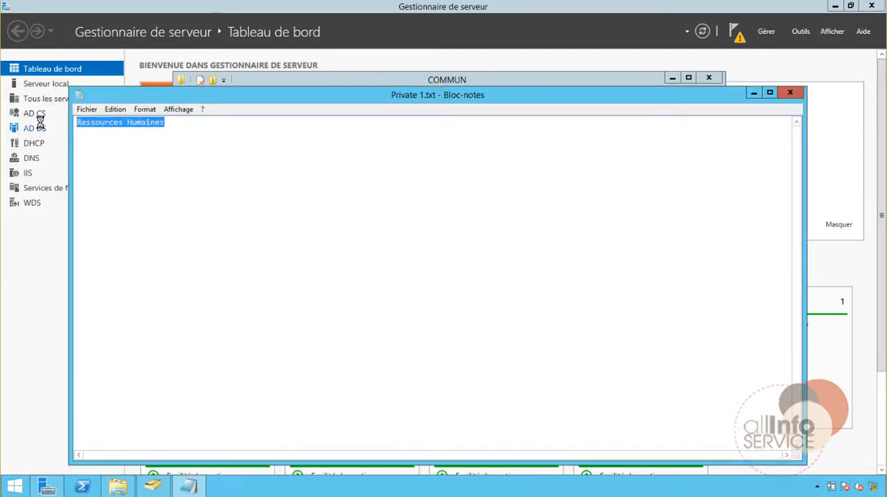
click(790, 92)
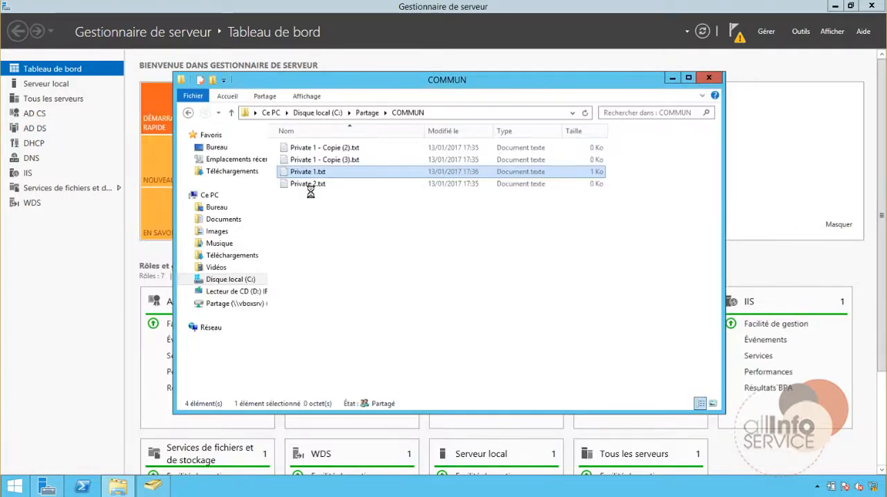
double_click(311, 184)
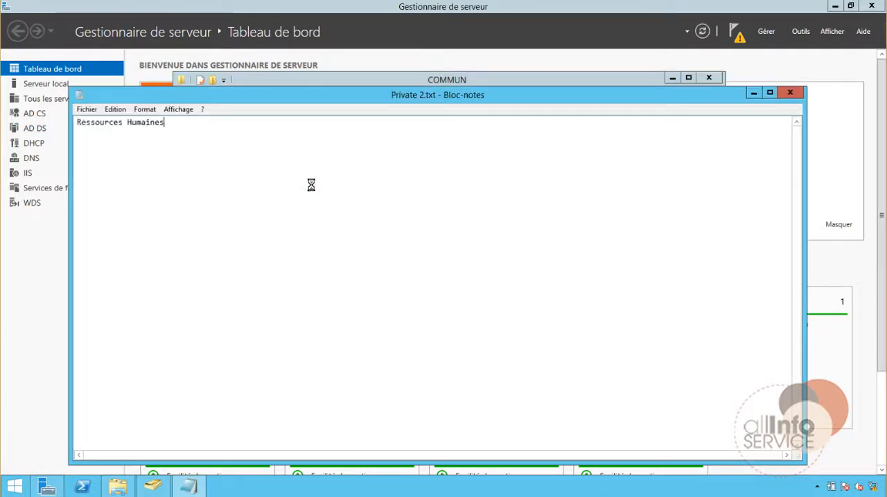
click(789, 92)
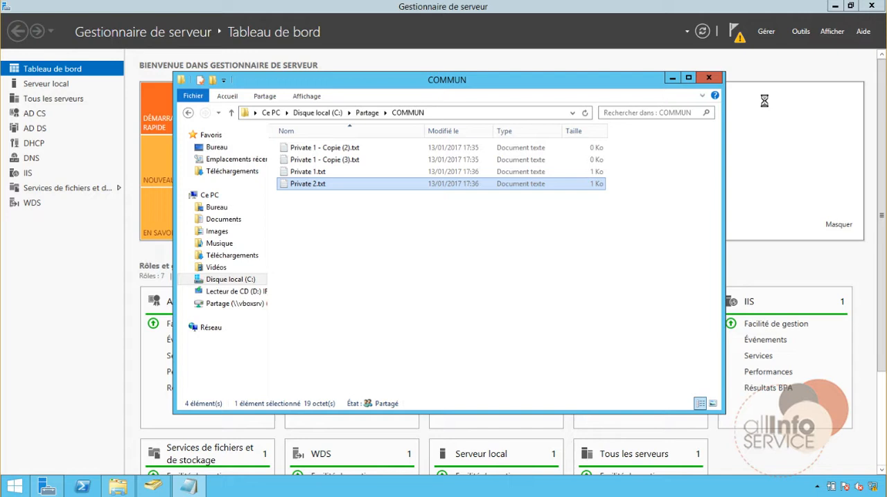
Rename the file Private 1 - Copie (3).txt as Public 1.txt.
click(318, 160)
click(326, 161)
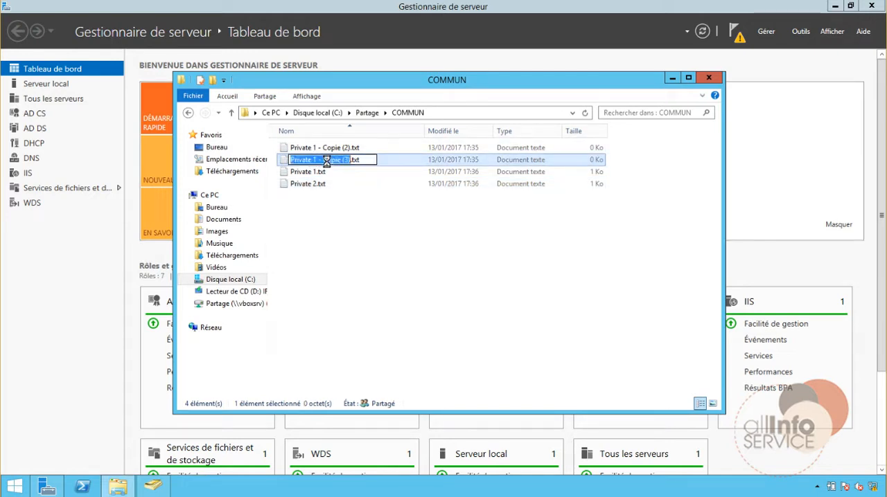
text(Pub)
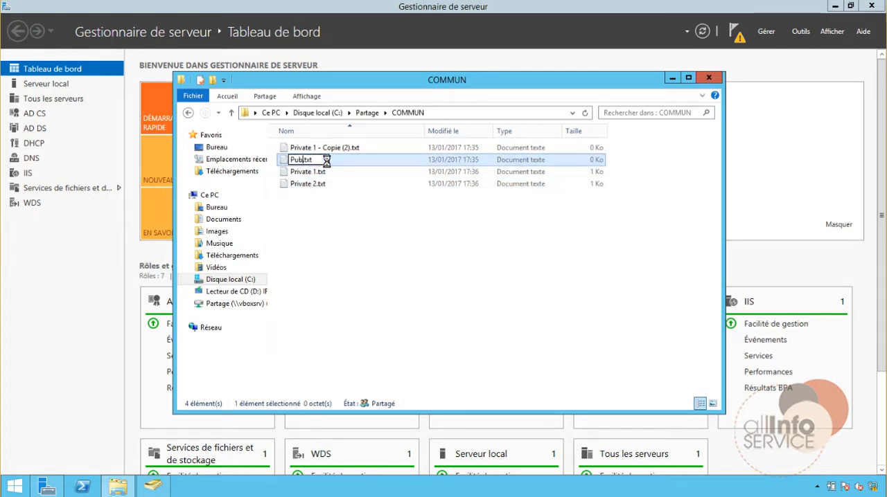
text(lic 1)
key(Return)
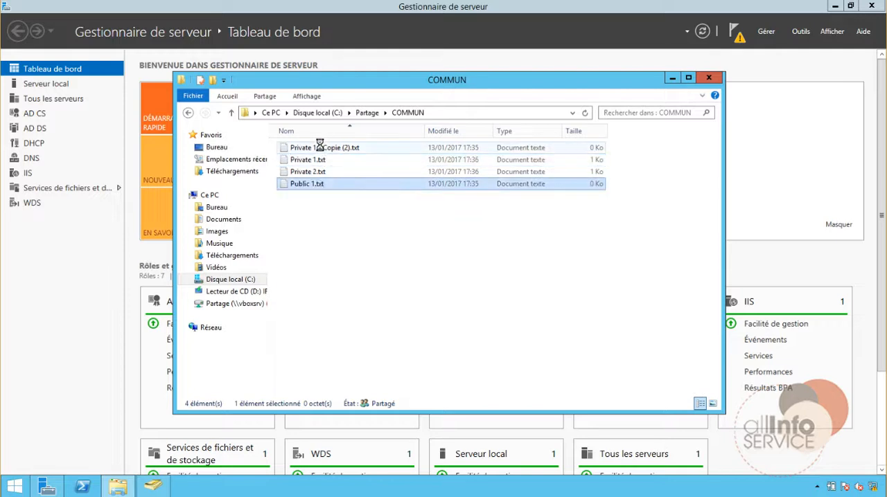
Rename the file Private 1 - Copie (2).txt as Public 2.txt.
click(322, 147)
click(324, 147)
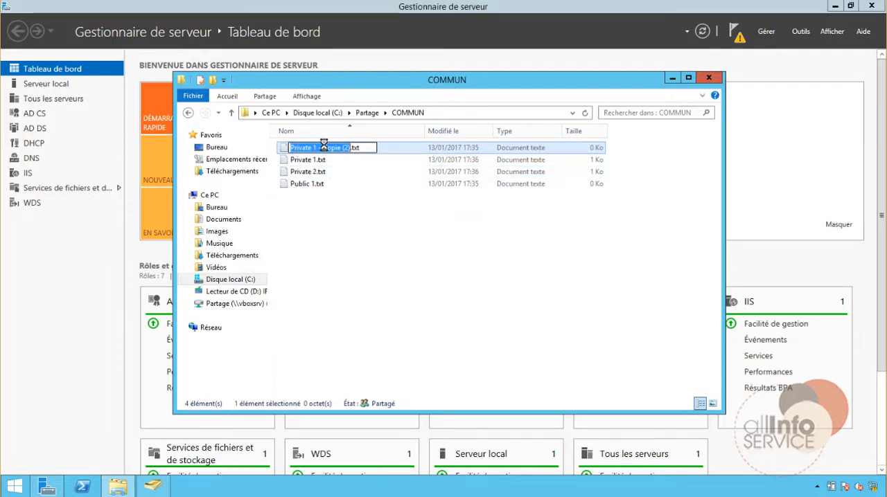
text(Public 2)
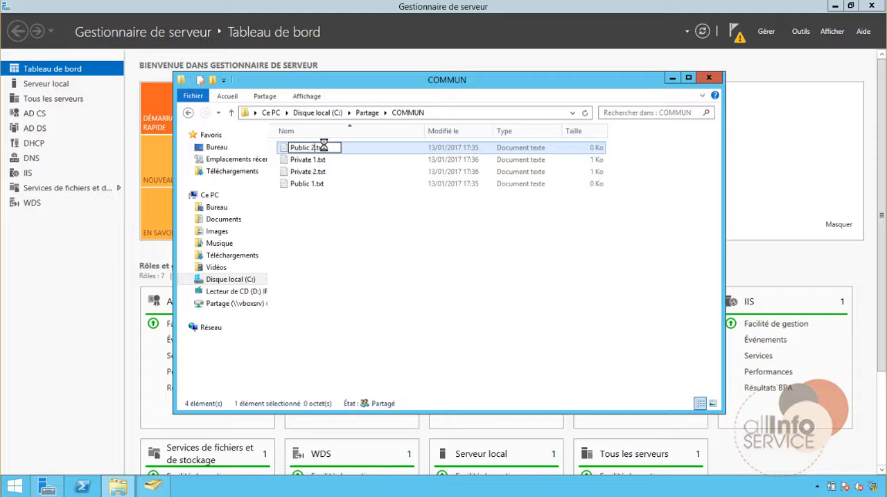
key(Return)
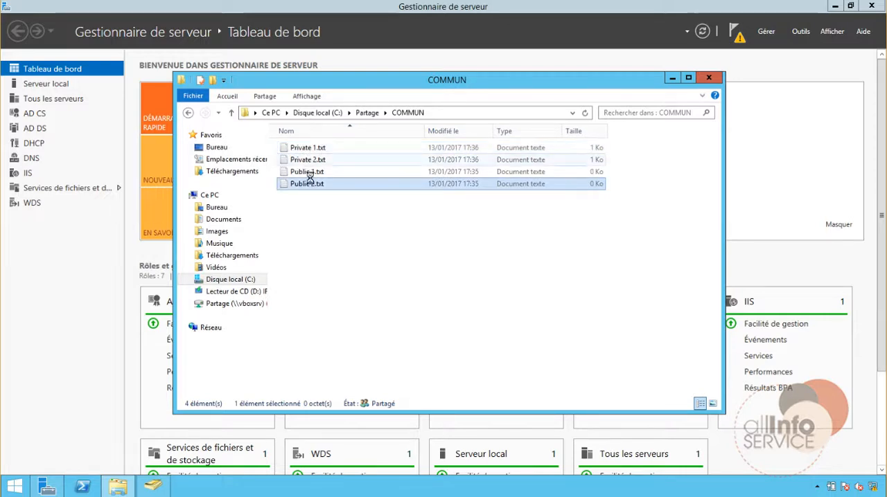
Write "Accessible pour touts" in Public 1.txt and copy the same text into Public 2.txt, saving and closing both files.
double_click(310, 172)
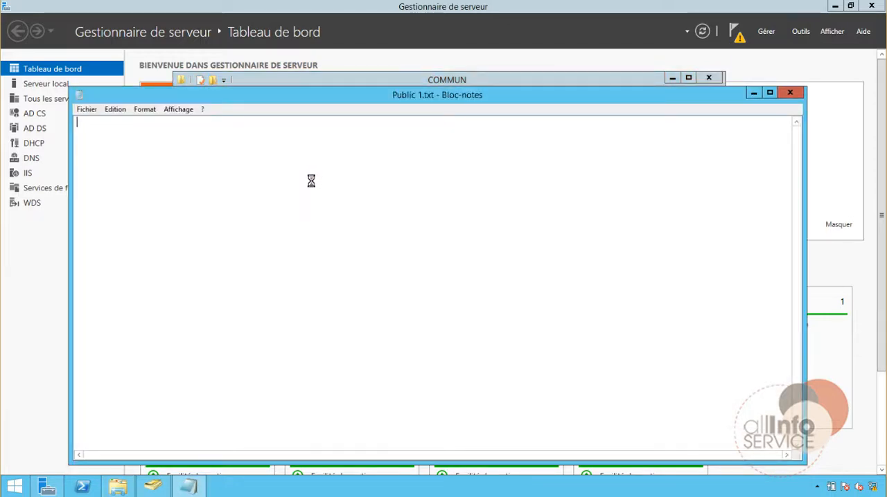
text(Accessible pour touts)
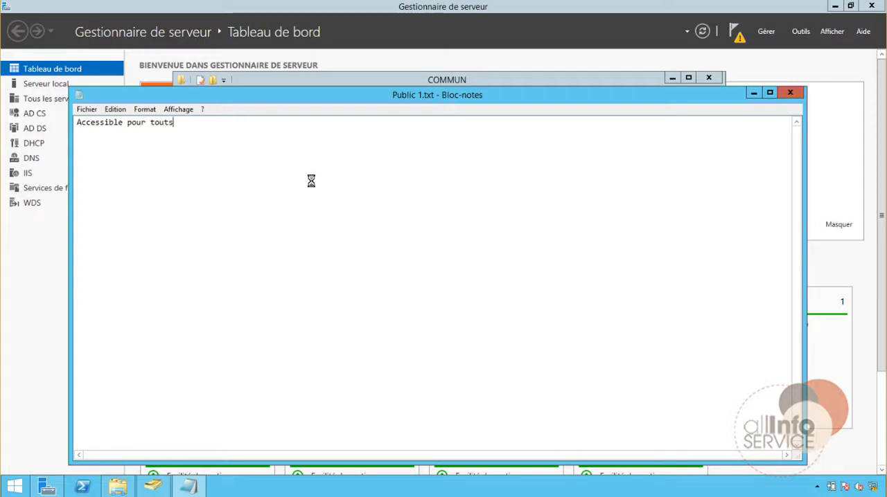
key(ctrl+a)
key(ctrl+c)
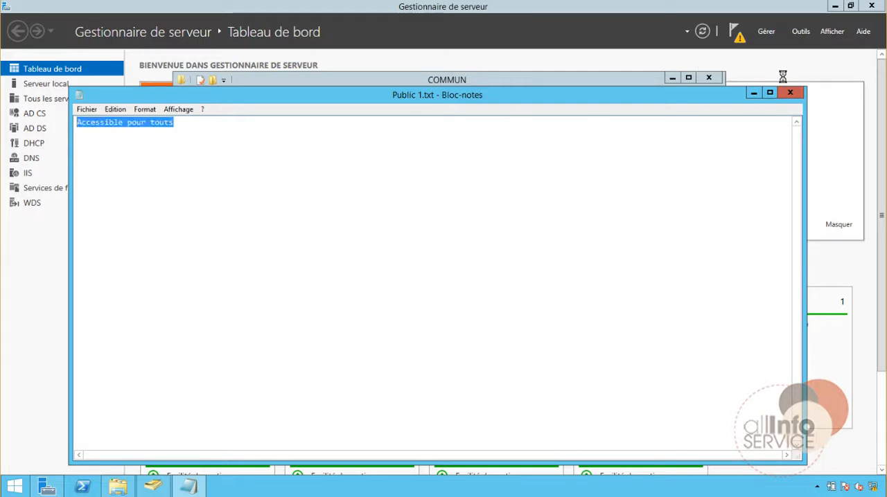
click(790, 92)
double_click(298, 181)
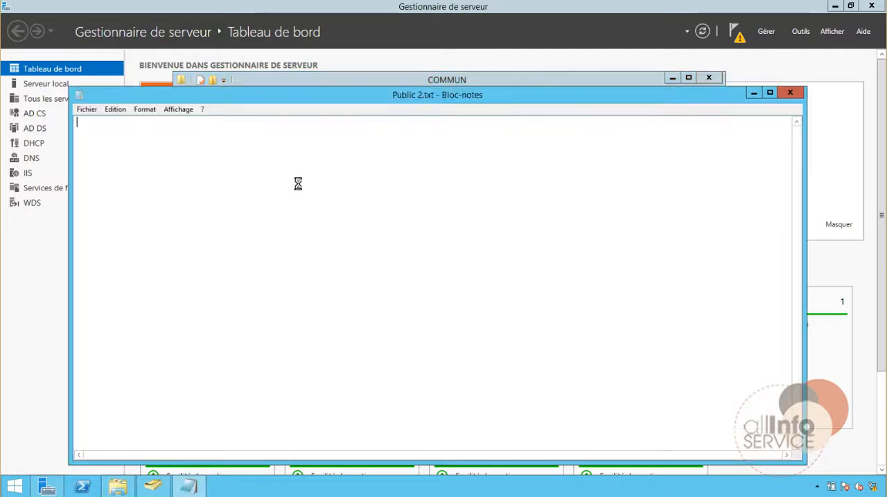
key(ctrl+v)
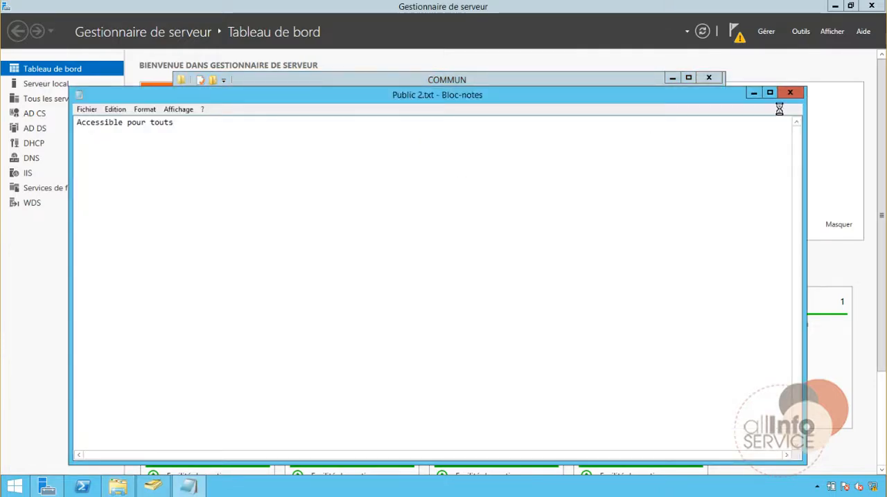
click(791, 91)
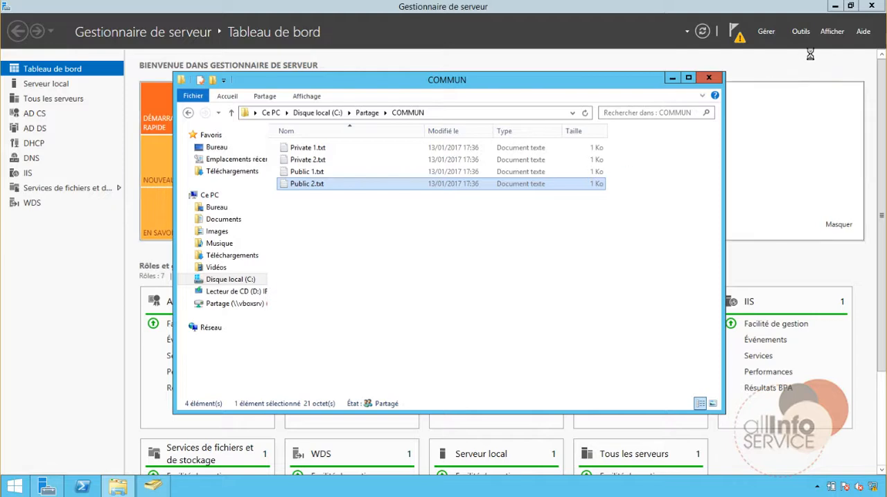
Start adding roles and features with DC1.allinfoservice.fr as the destination server, continuing to the server role selection.
click(801, 32)
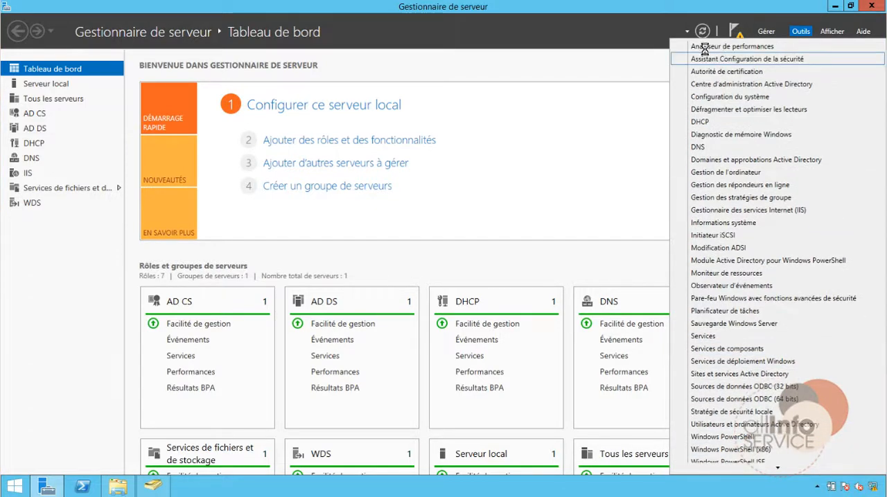
click(596, 65)
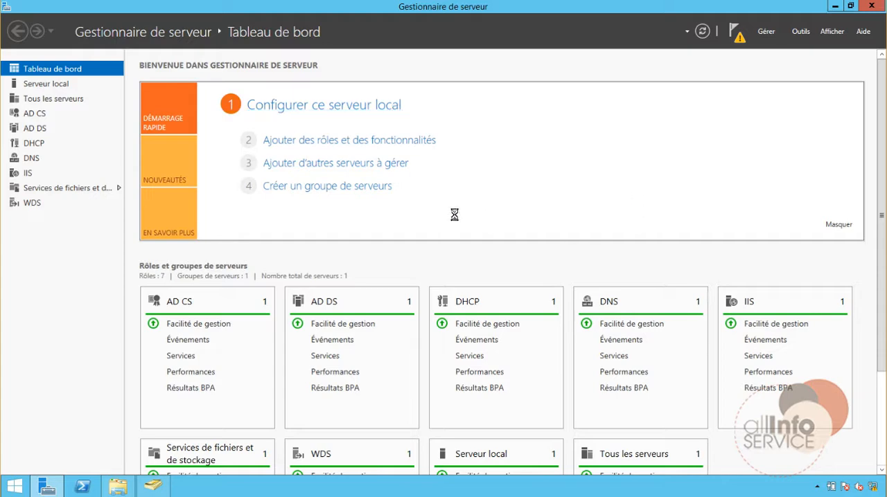
click(333, 141)
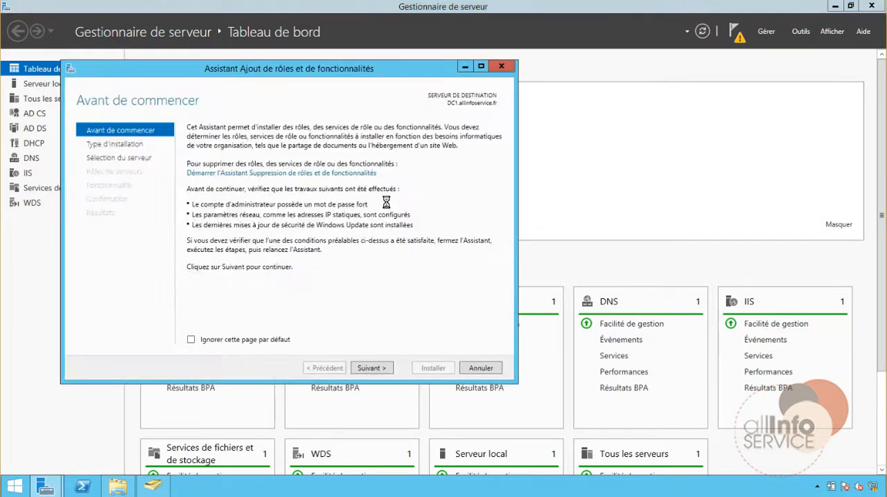
click(390, 369)
click(390, 369)
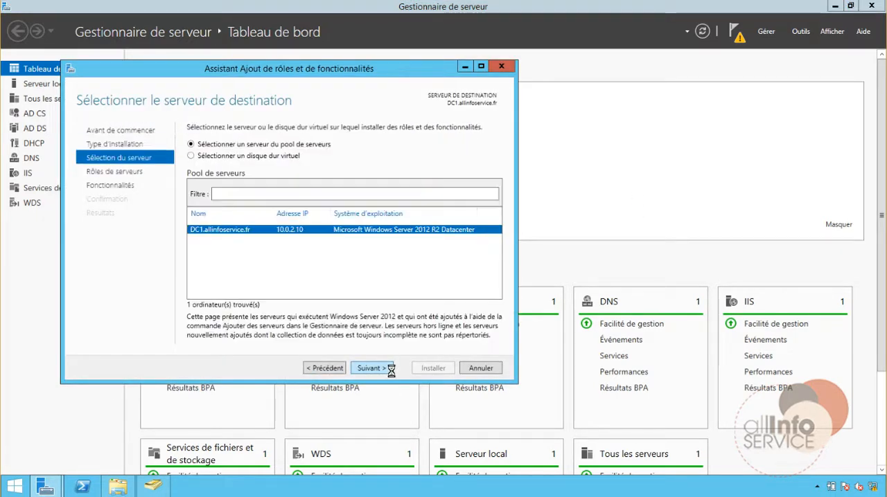
click(389, 369)
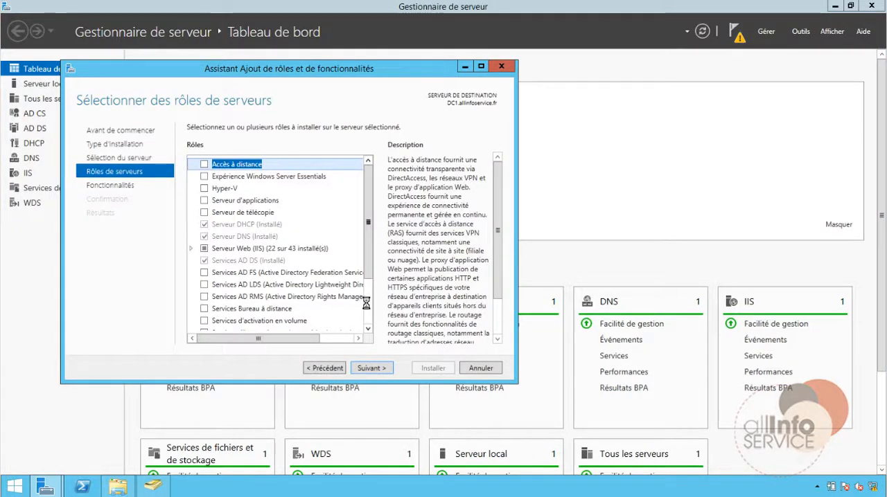
Select the Gestionnaire de ressources du serveur de fichiers role service under Services de fichiers et iSCSI, including its required management tools.
scroll(366, 303, down, 2)
click(189, 300)
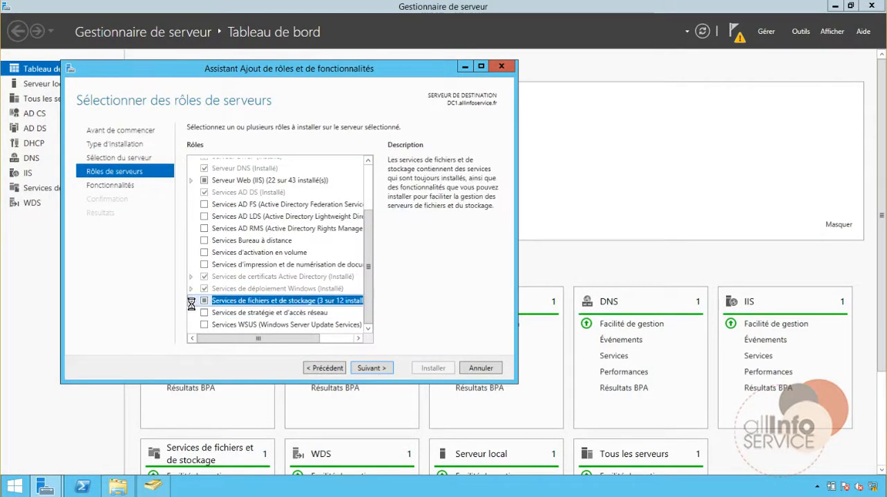
click(200, 313)
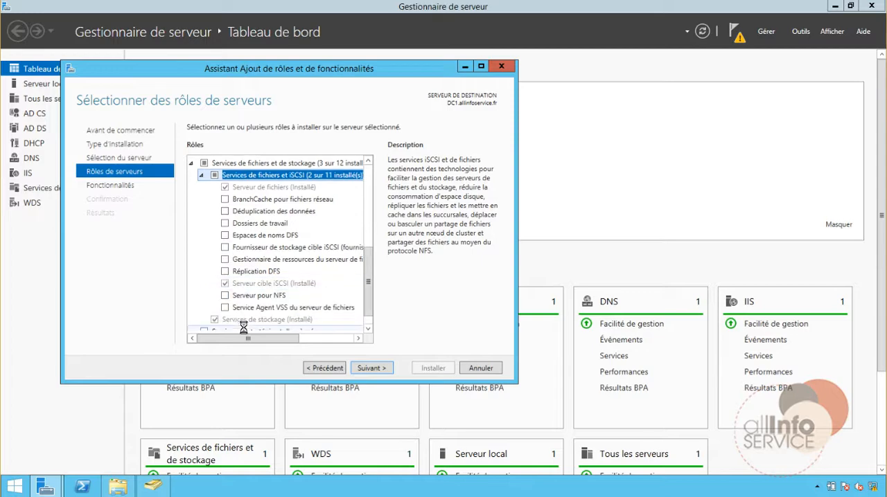
click(229, 260)
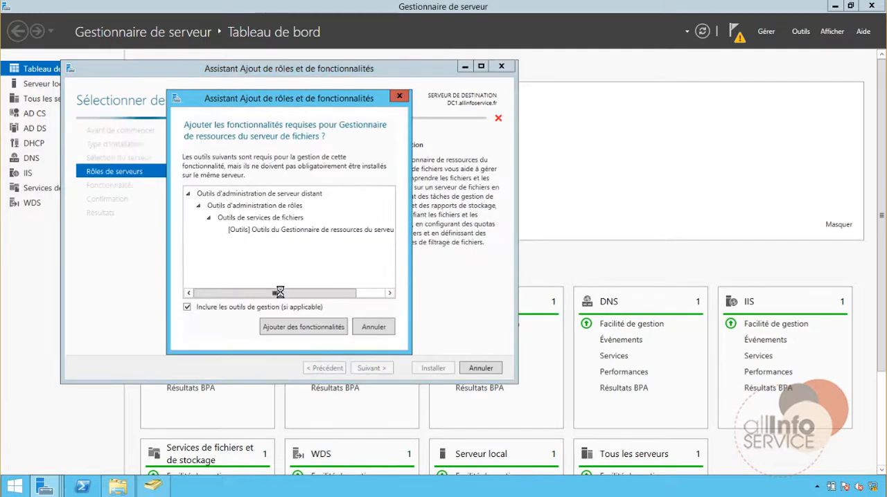
click(320, 329)
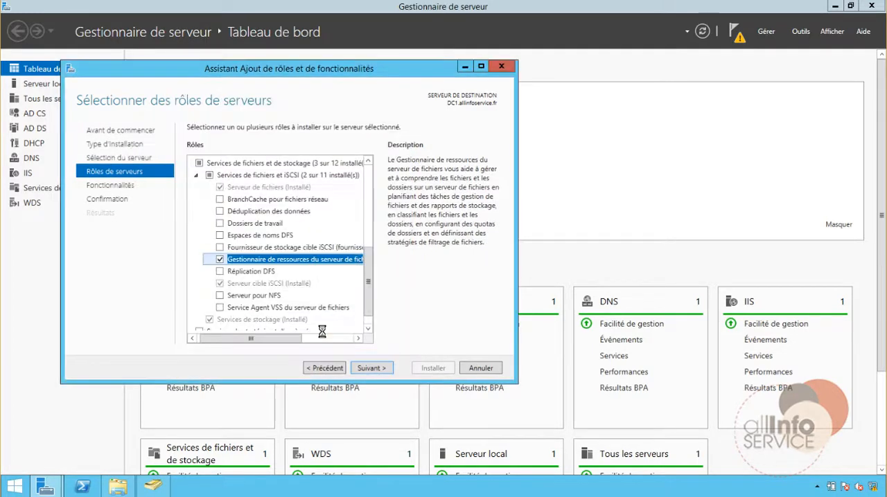
Install the selected file server resource manager role service without extra features and close the wizard.
click(372, 368)
click(374, 368)
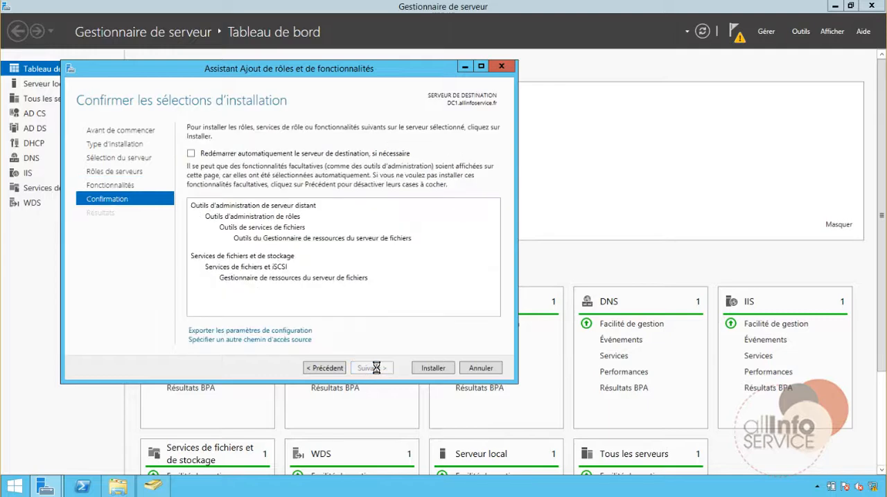
click(419, 368)
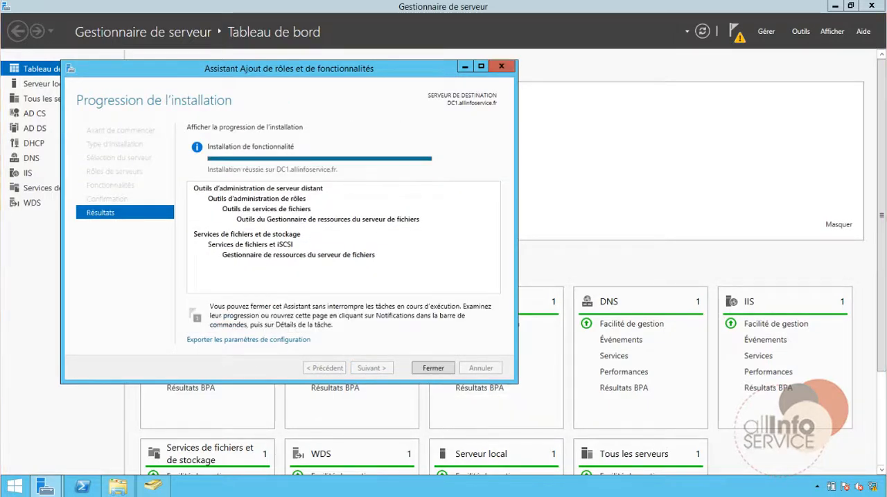
click(433, 368)
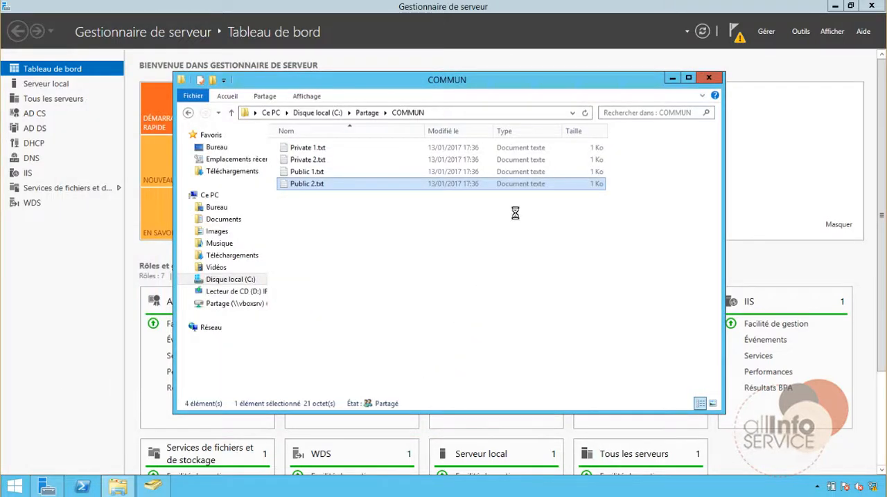
Open the Gestionnaire de ressources du serveur de fichiers console and display its classification rules.
click(671, 78)
click(735, 32)
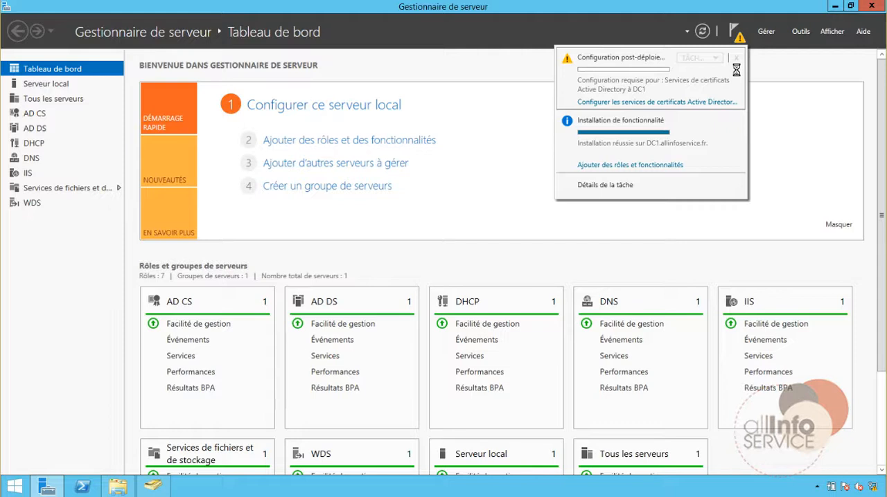
click(800, 31)
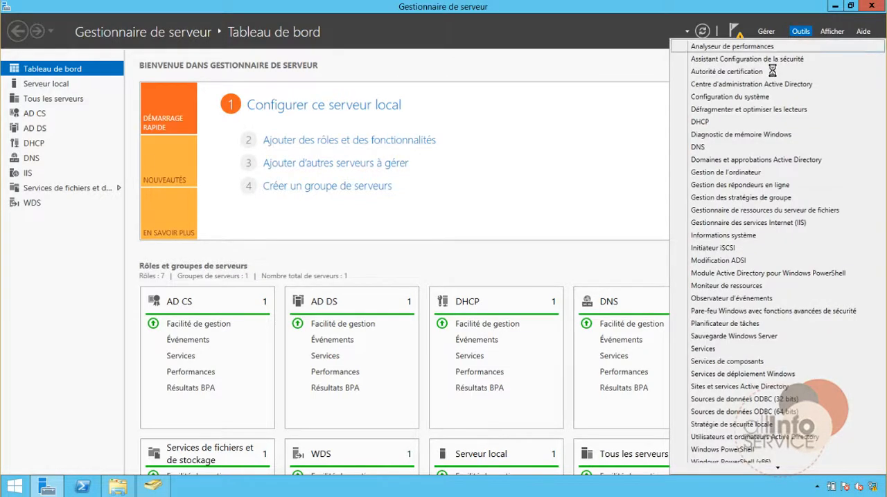
click(768, 210)
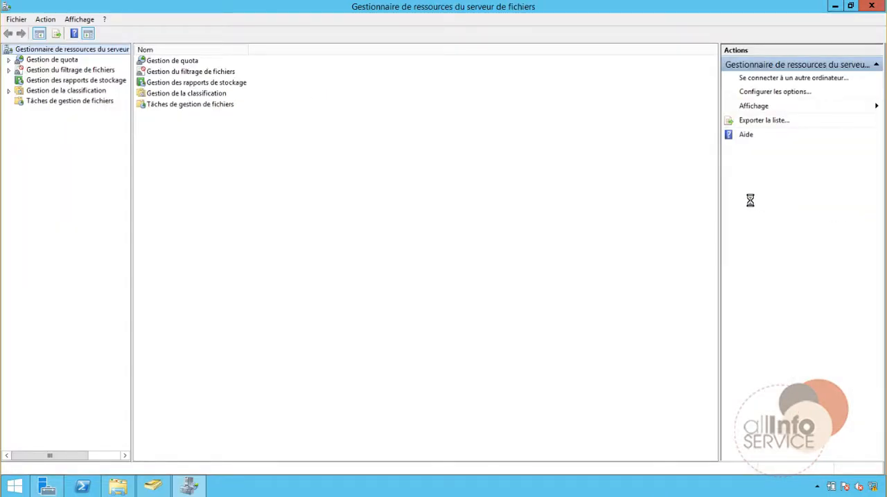
click(8, 91)
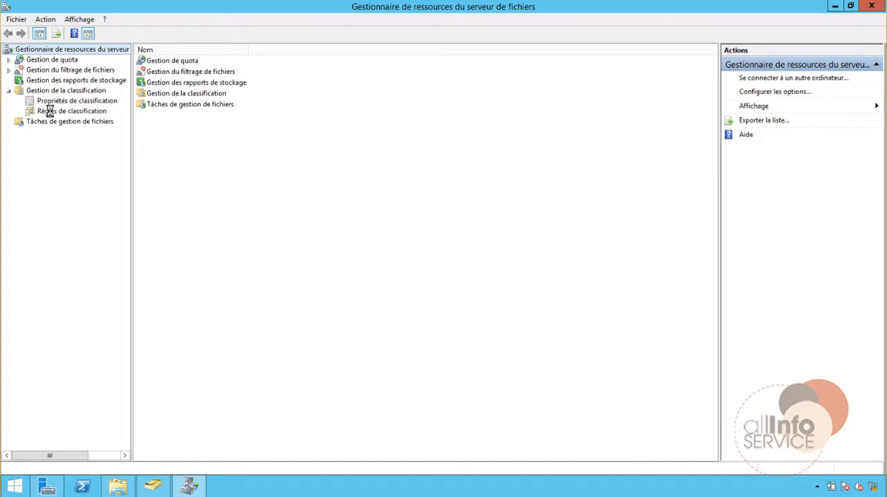
click(45, 110)
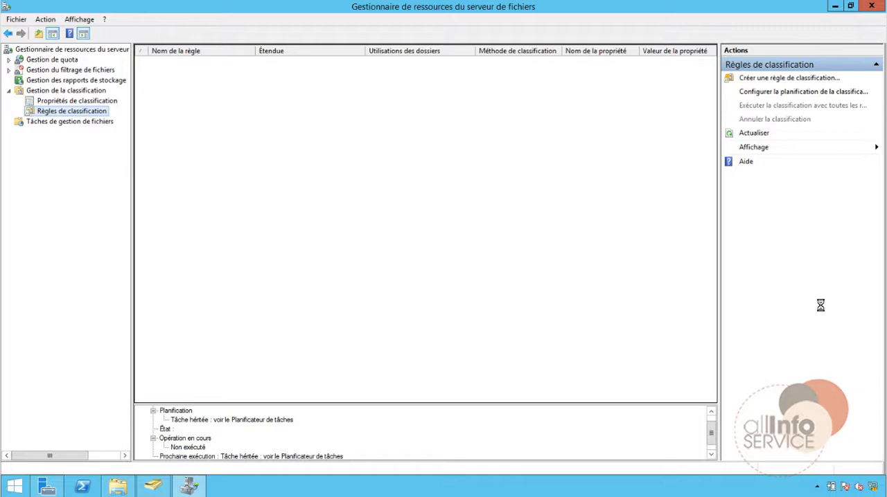
Try to create a classification rule, checking the list of classification properties between the two attempts.
click(794, 78)
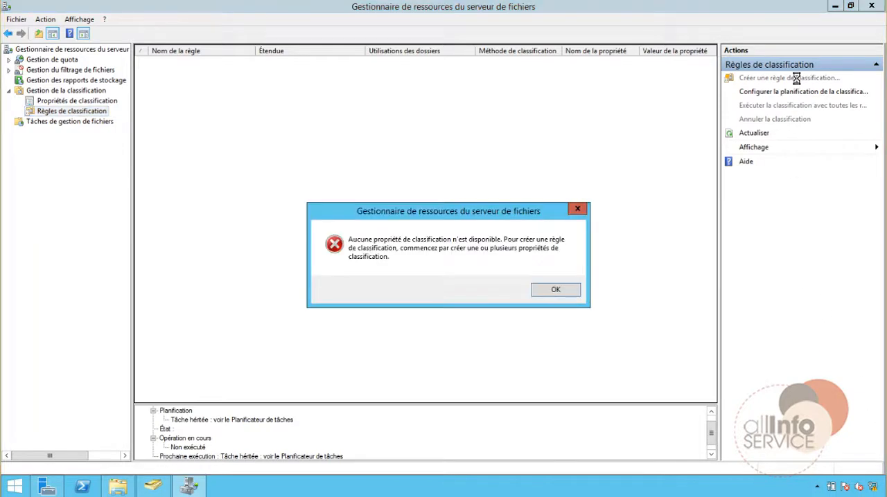
click(551, 291)
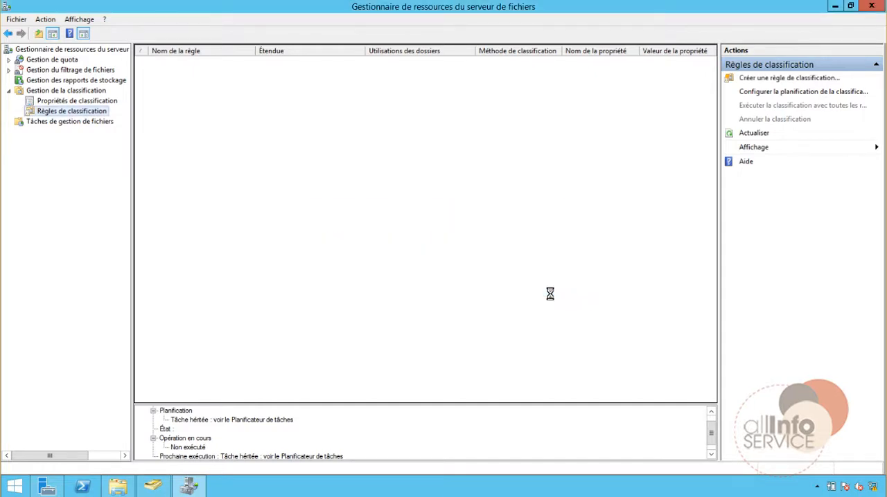
click(64, 102)
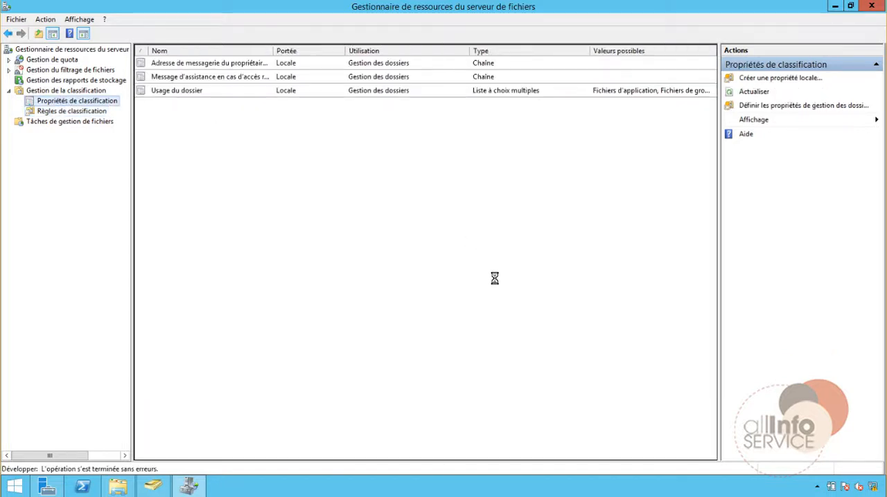
click(82, 112)
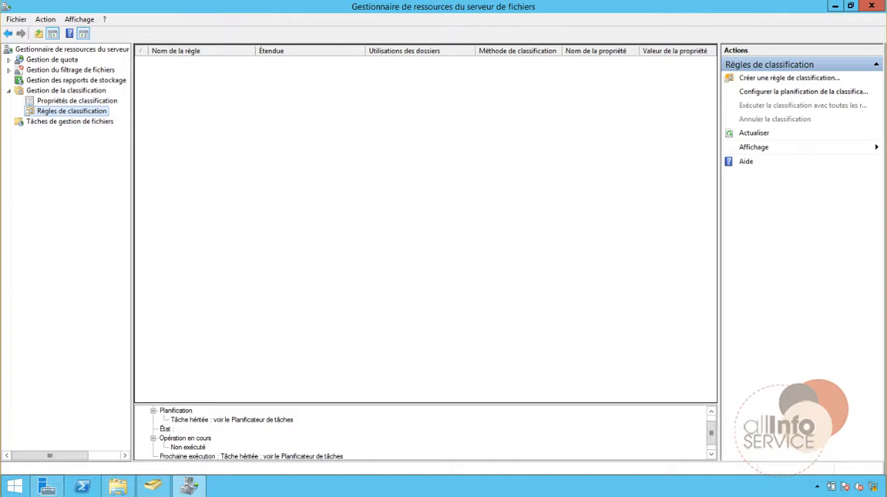
click(765, 78)
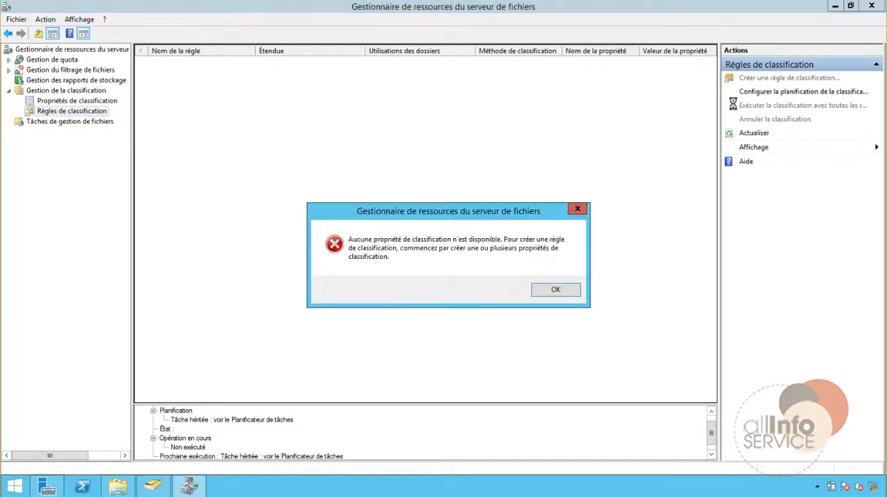
click(558, 289)
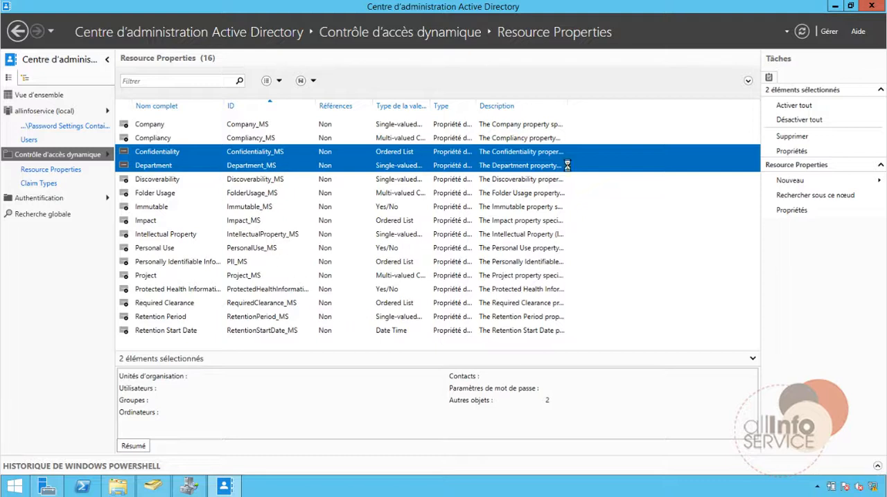
Check the Confidentiality and Department properties in Centre d'administration Active Directory and in the file server's classification properties.
click(809, 120)
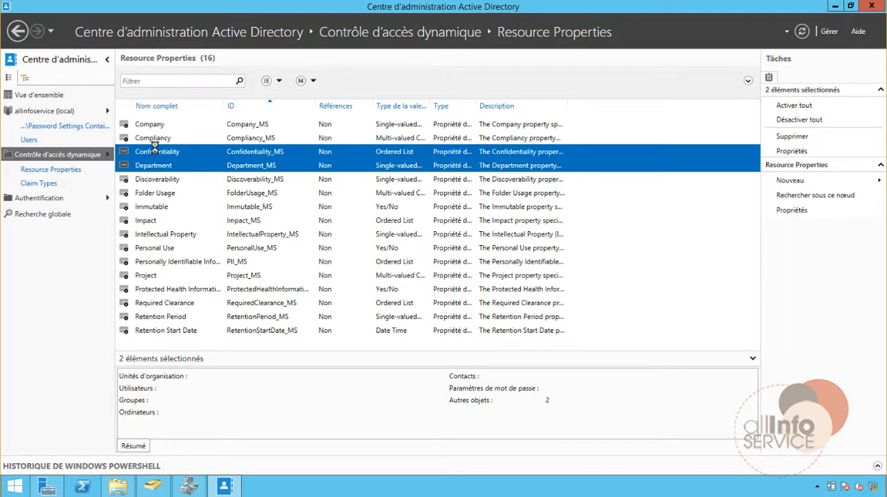
click(196, 487)
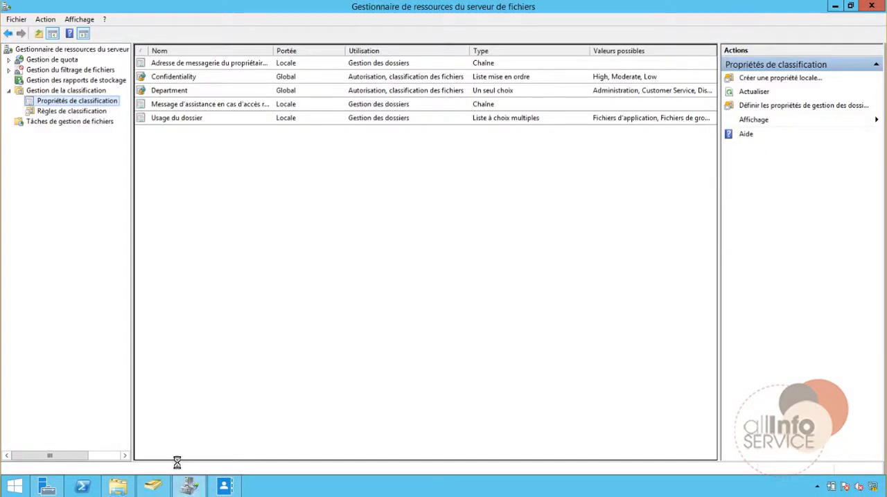
click(188, 488)
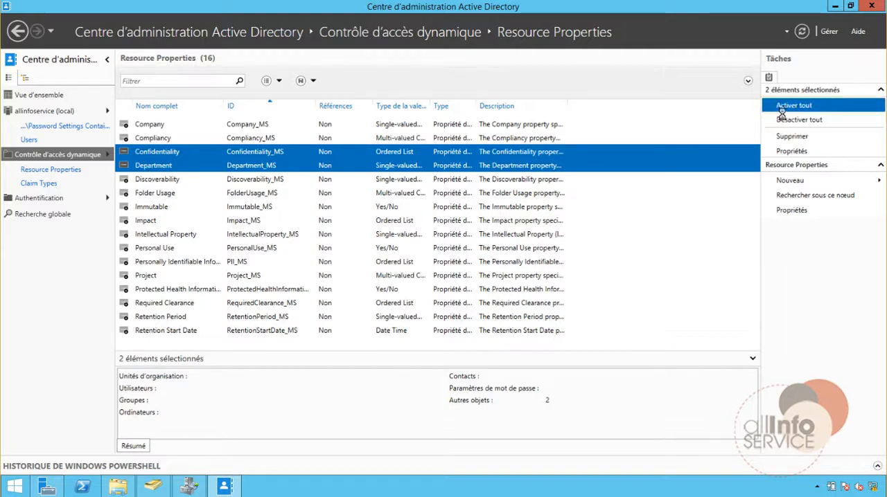
click(189, 485)
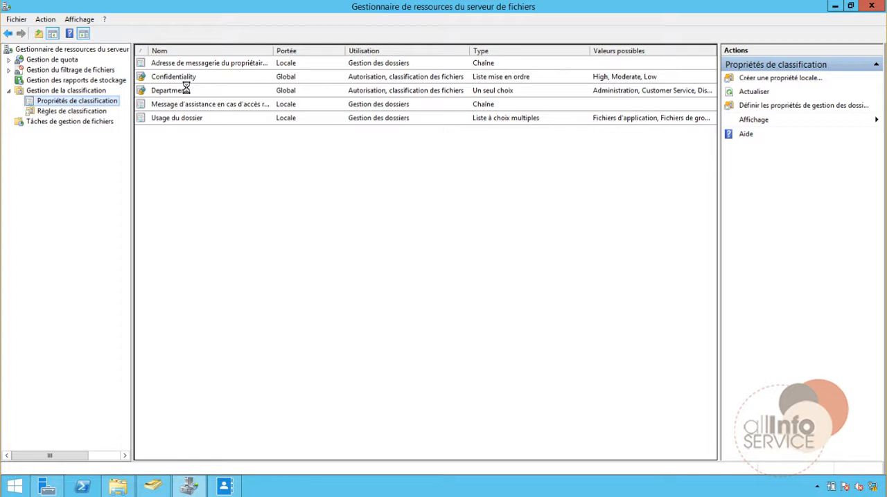
Create an enabled classification rule named Ressources Humaines.
click(62, 111)
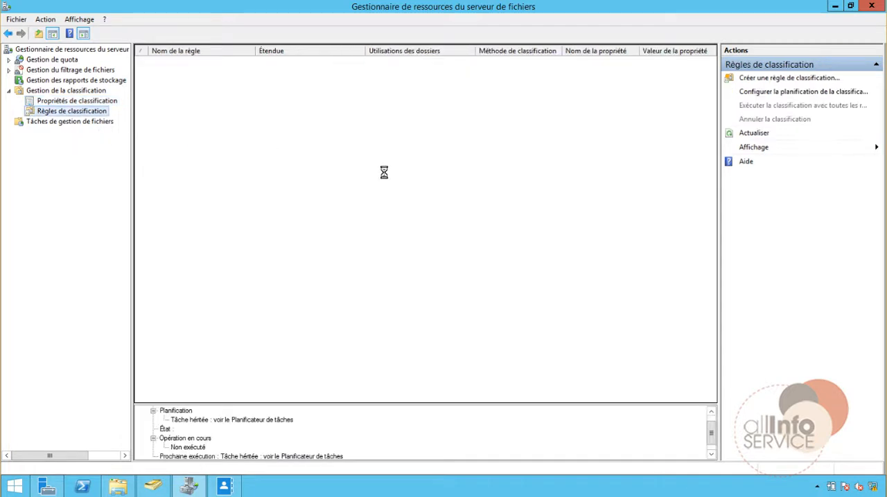
click(762, 78)
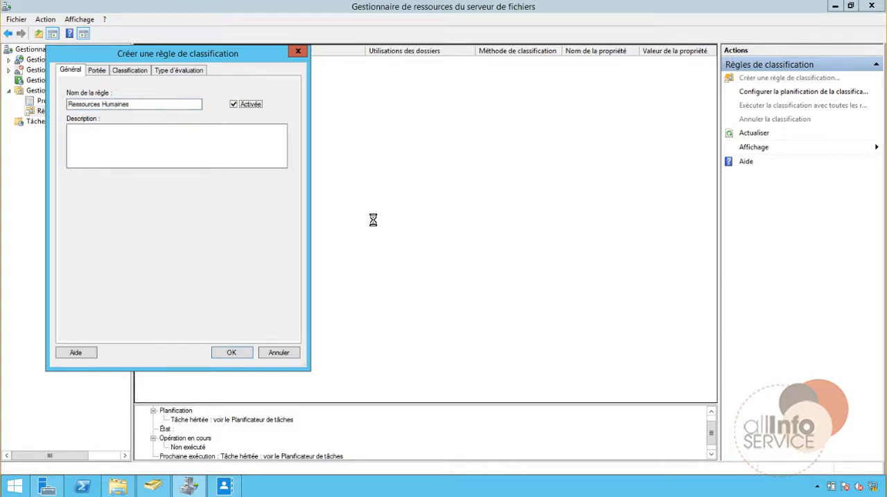
Add the folder C:\Partage\COMMUN to the scope of the classification rule.
click(96, 70)
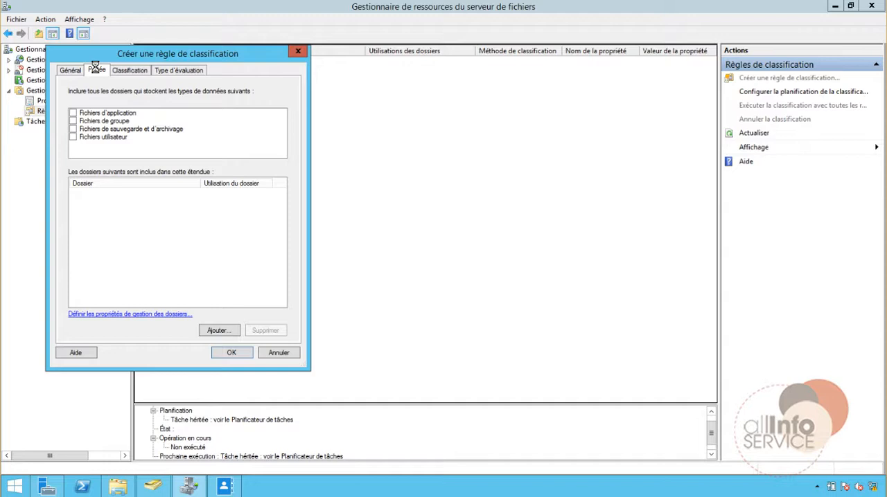
click(216, 331)
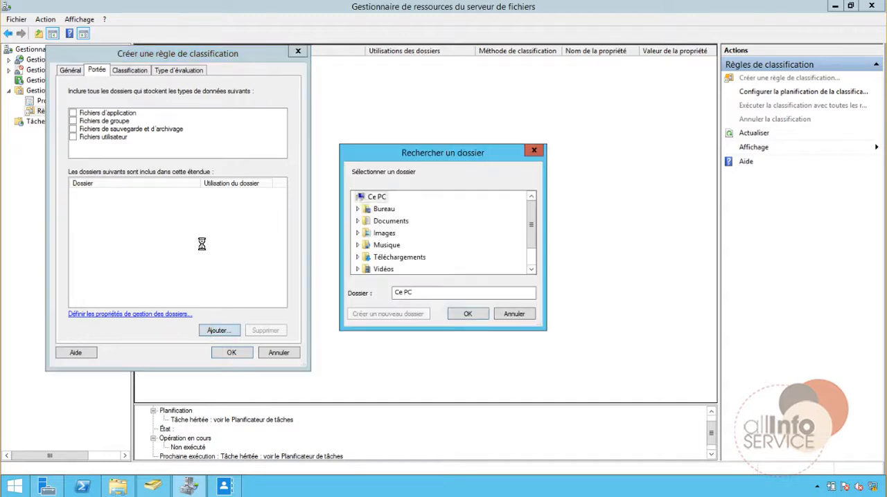
click(530, 256)
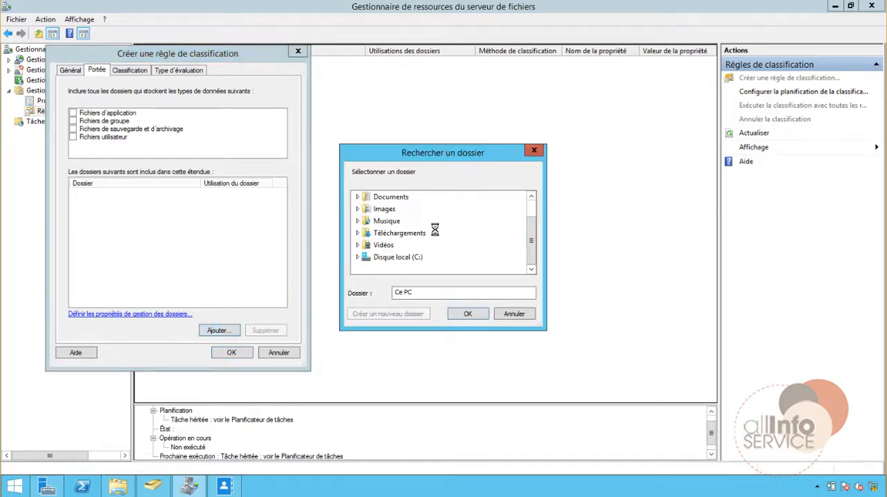
click(357, 257)
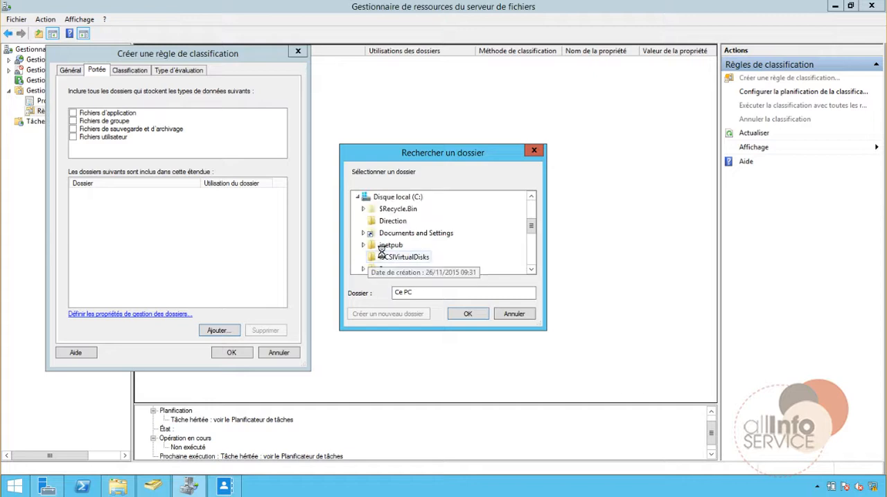
scroll(382, 251, down, 3)
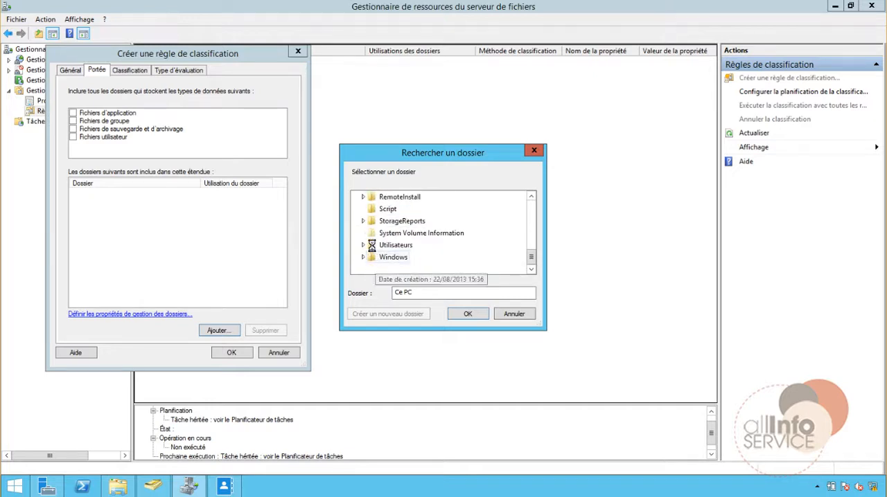
scroll(366, 216, up, 1)
scroll(371, 209, up, 2)
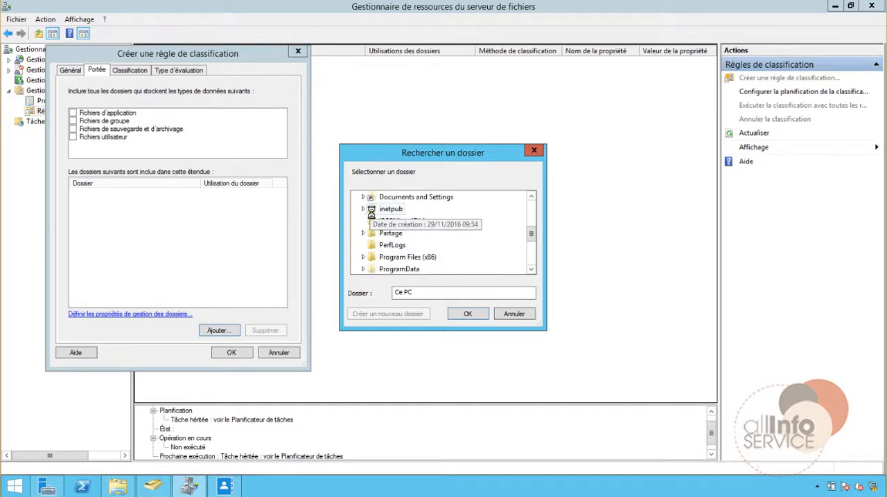
click(363, 233)
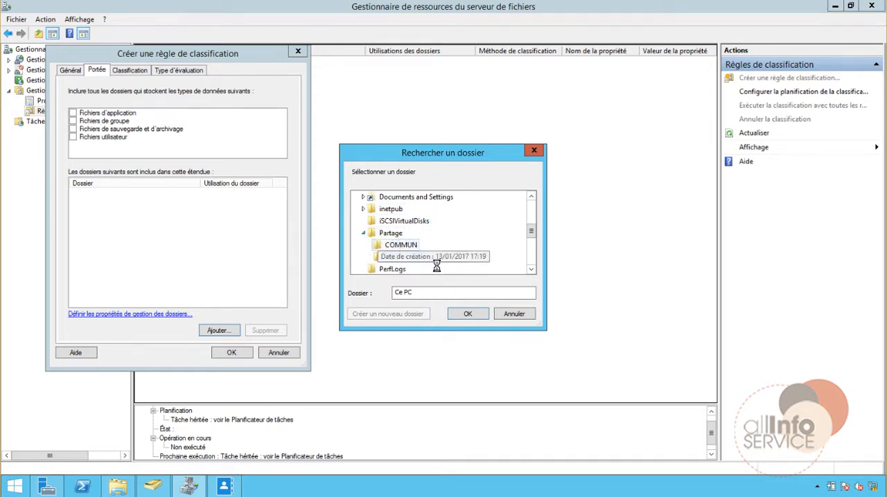
click(400, 246)
click(468, 314)
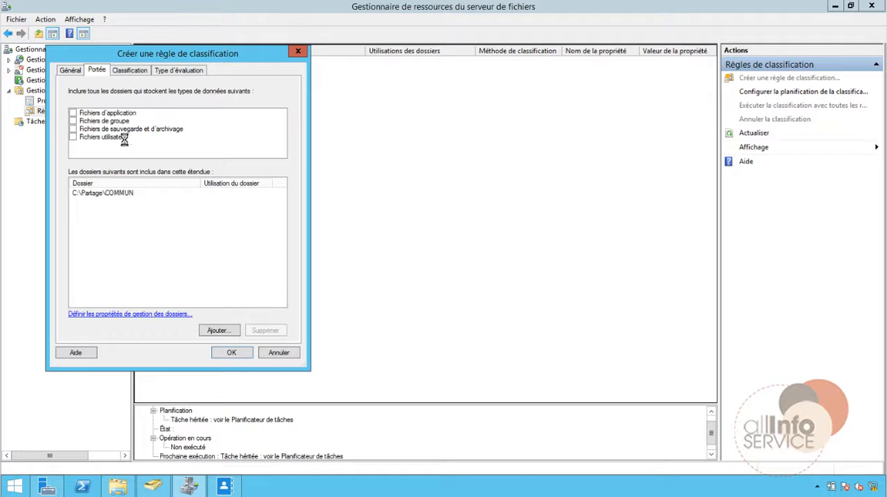
Set the rule's classification method to Classifieur de contenus, assigning the Confidentiality property with the value High.
click(125, 72)
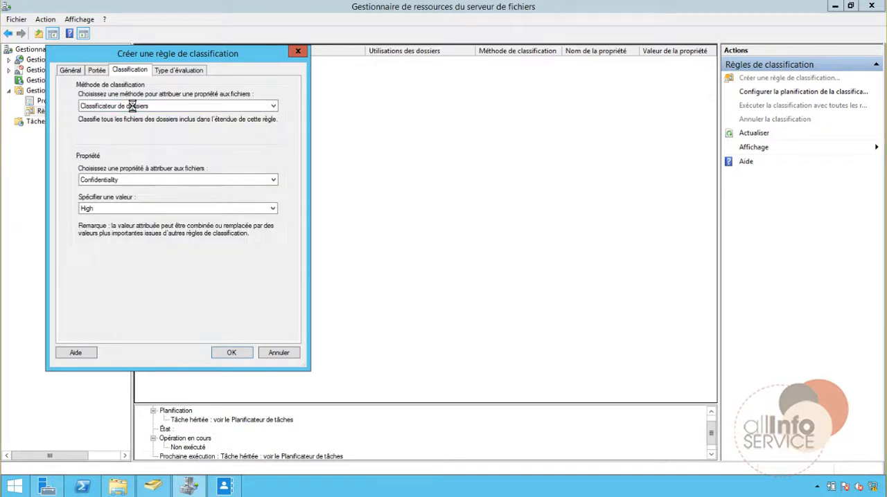
click(132, 105)
click(111, 123)
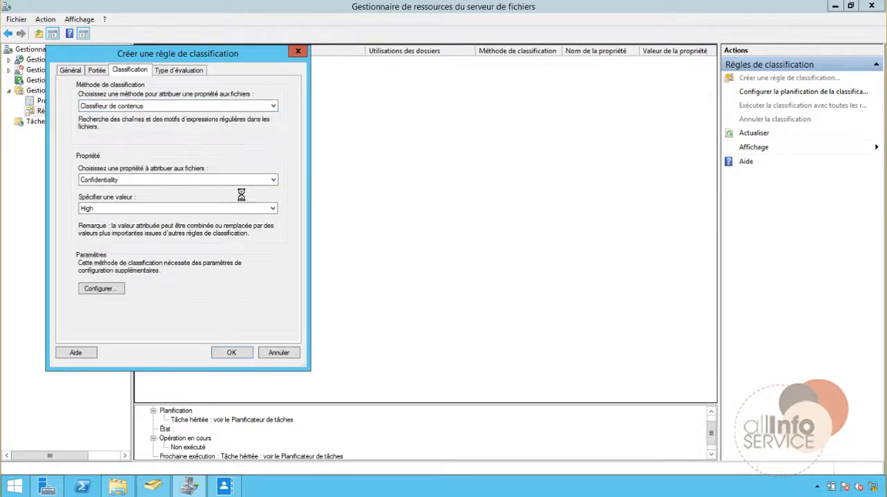
click(105, 181)
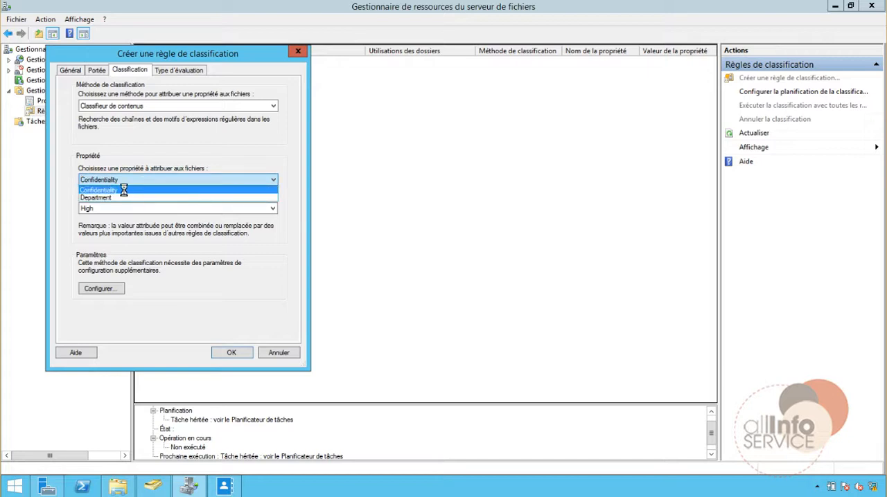
click(123, 187)
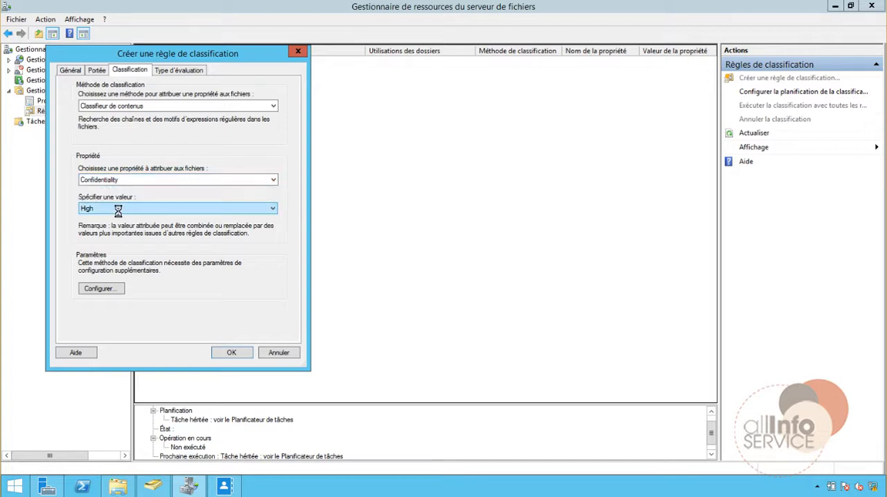
Configure the content classifier's parameters to look for a Chaîne expression reading Ressources Humaines.
click(103, 290)
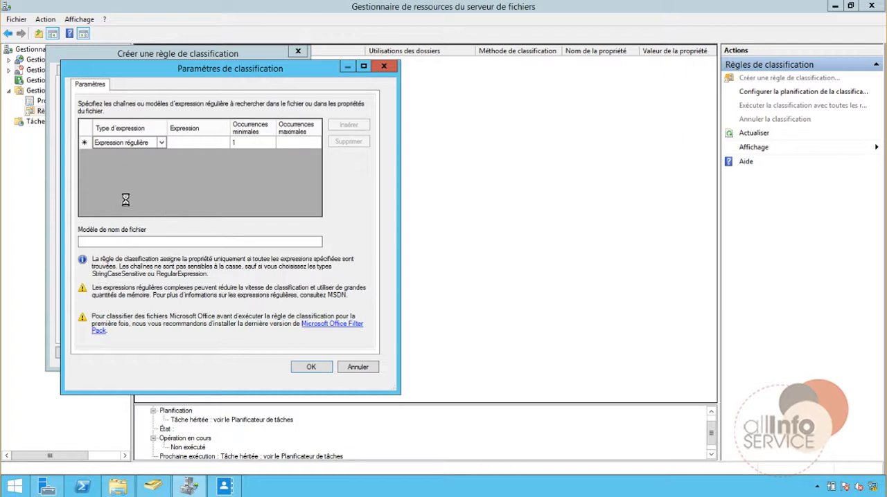
click(161, 143)
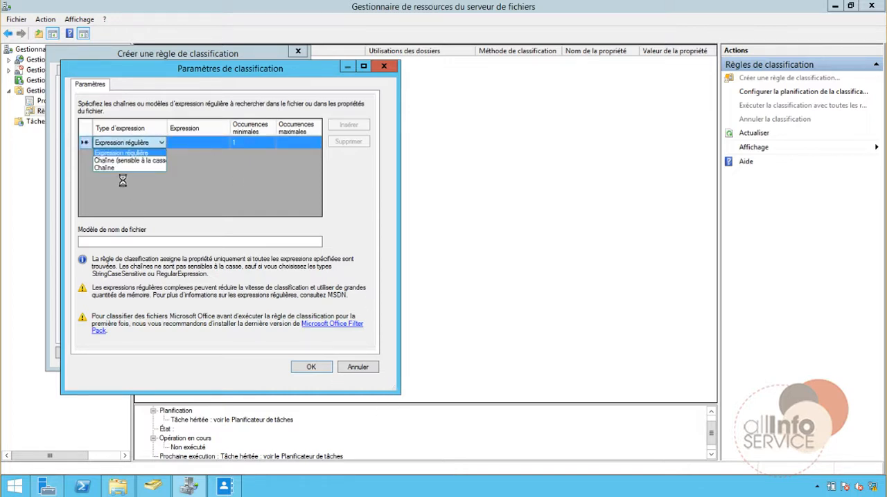
click(104, 167)
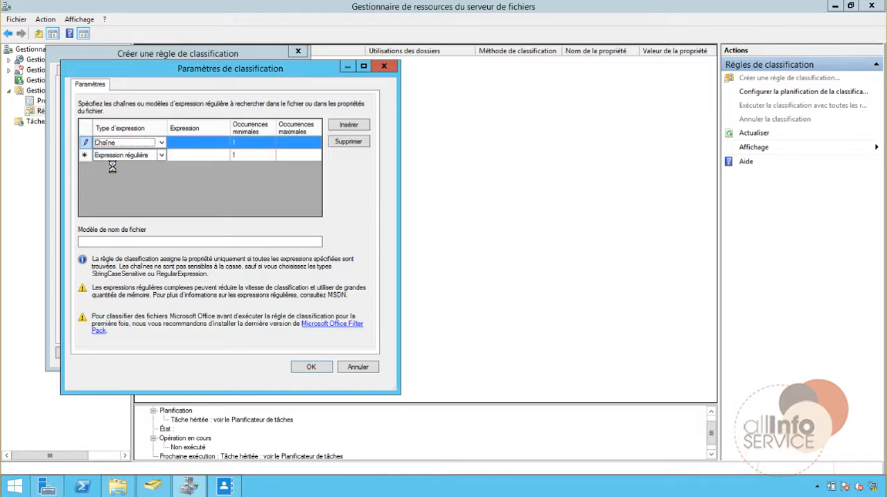
click(202, 144)
click(203, 144)
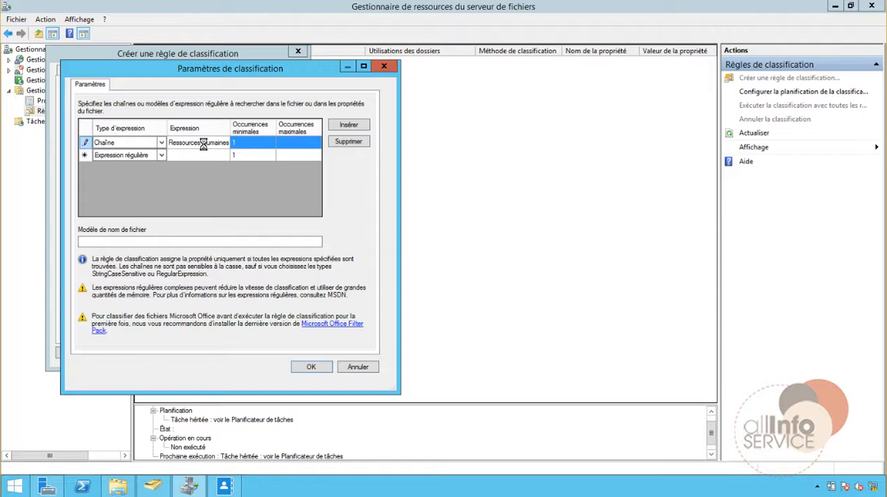
click(311, 366)
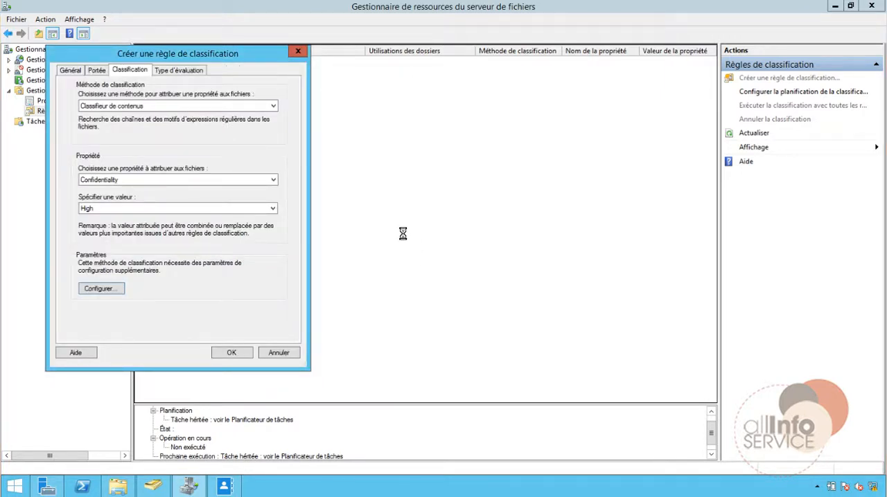
Make the rule re-evaluate existing property values and replace the existing value, and save the rule.
click(194, 70)
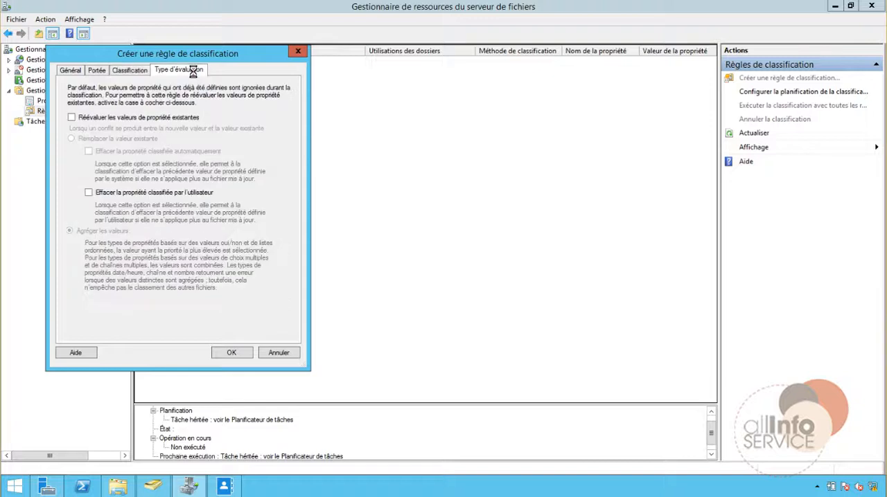
click(128, 117)
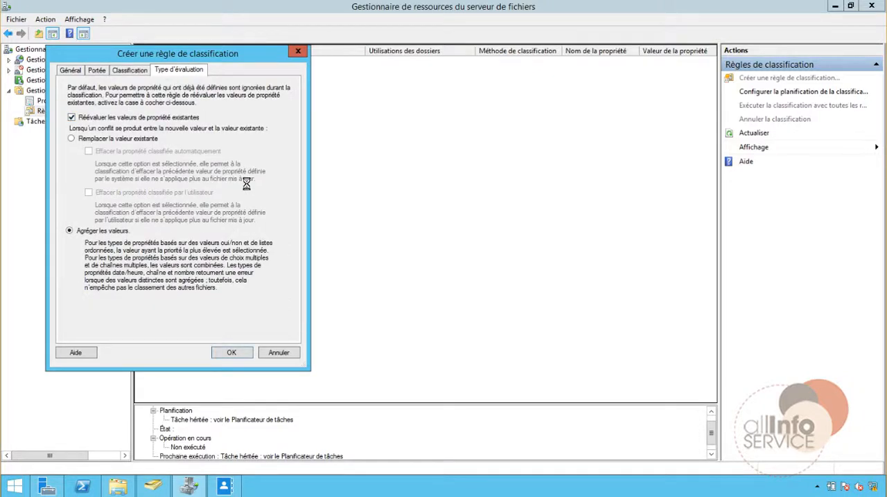
click(123, 139)
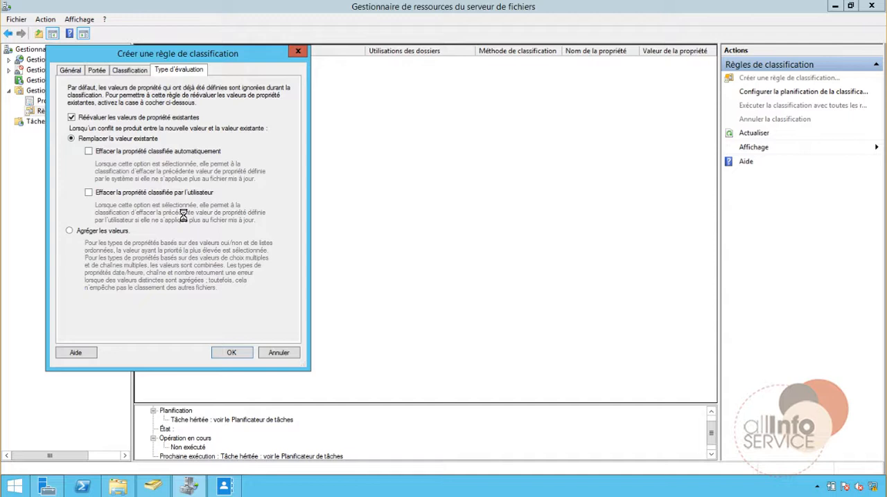
click(231, 354)
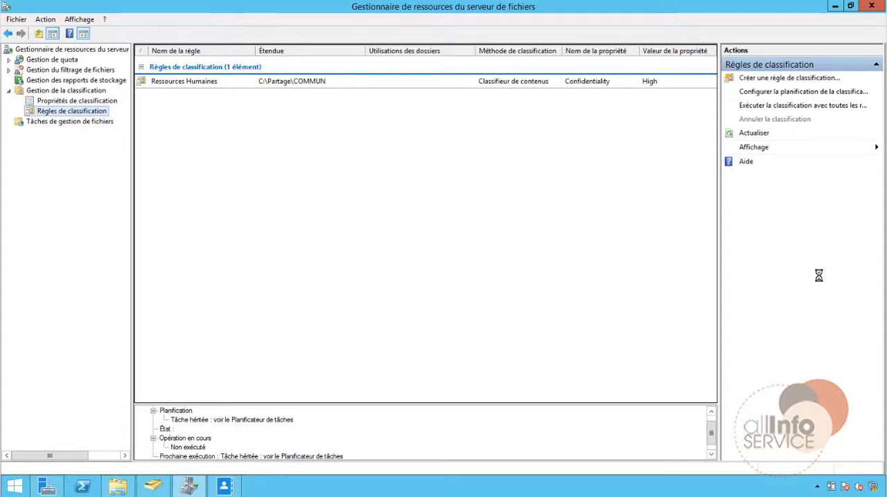
Run the classification with all rules in the background and enlarge the execution status area.
click(354, 80)
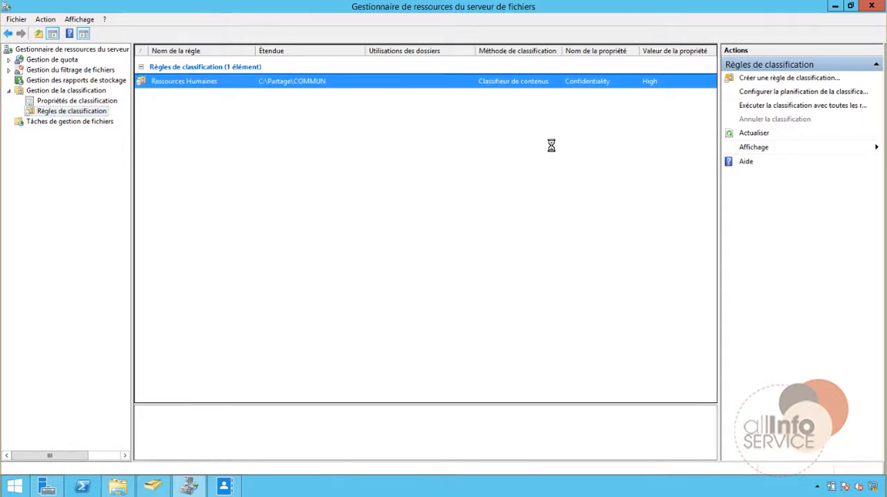
click(769, 105)
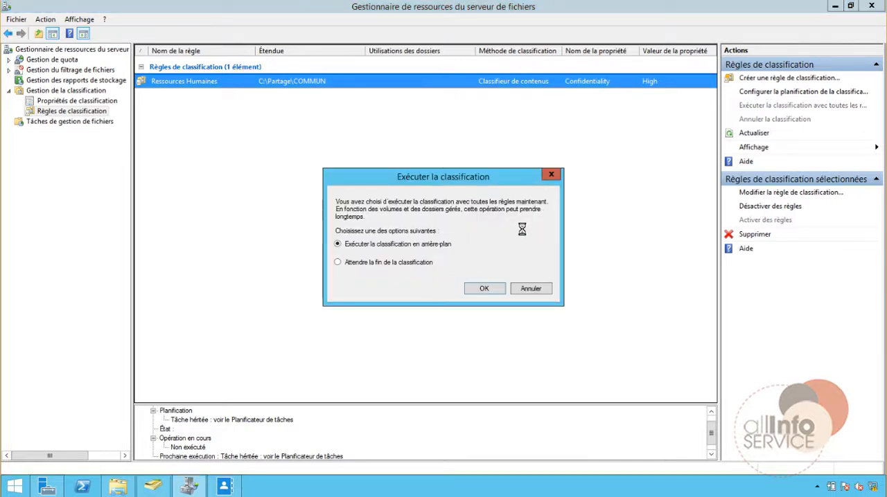
click(491, 288)
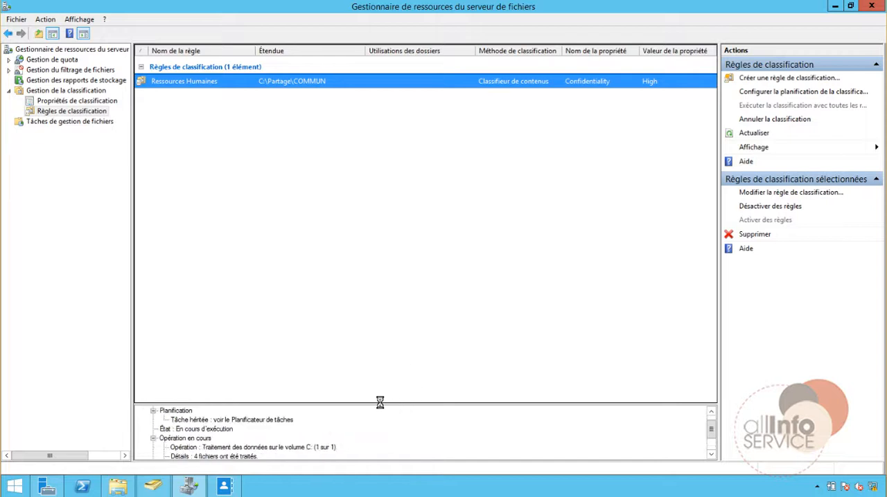
drag(381, 407, 380, 350)
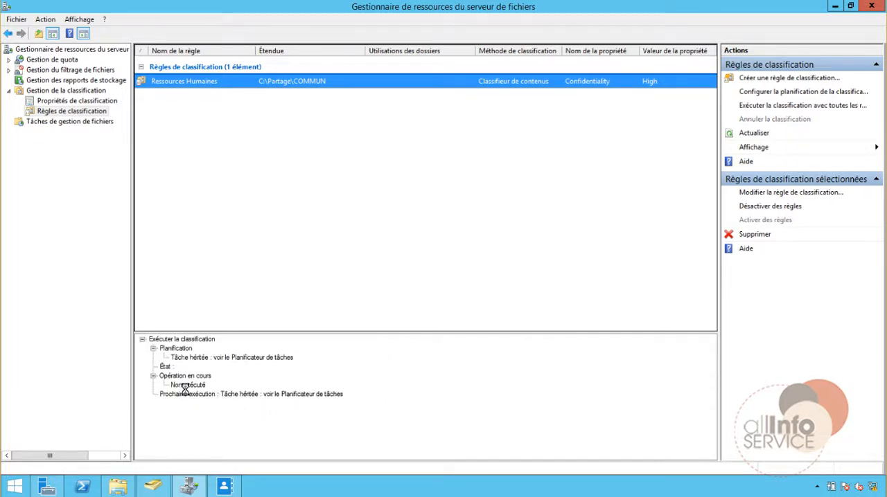
Check the classification properties of Private 1.txt in the COMMUN folder in File Explorer.
click(117, 486)
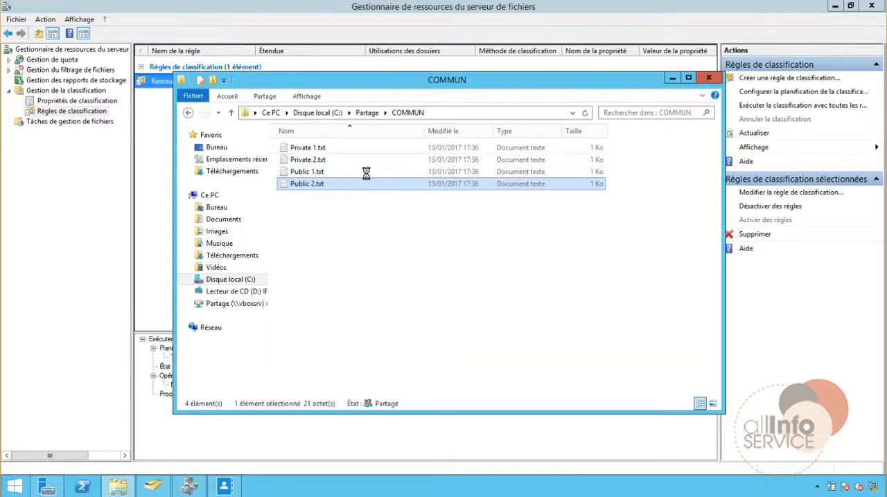
click(302, 148)
right_click(302, 148)
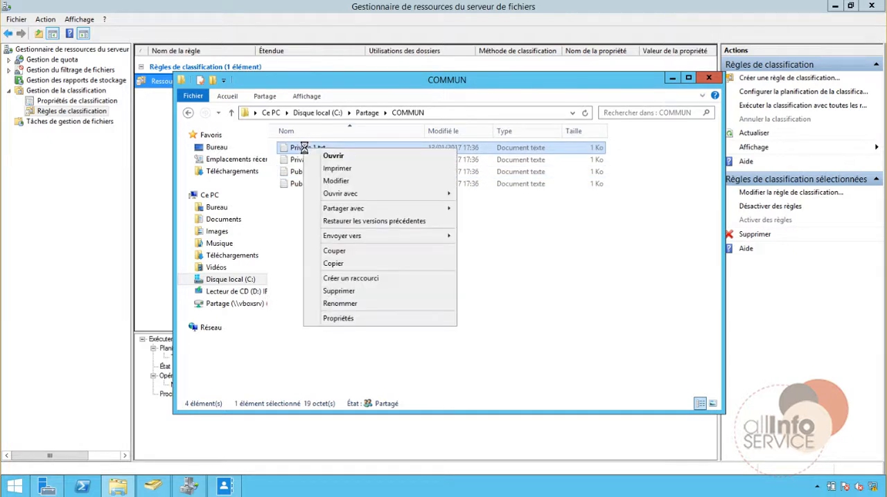
click(341, 319)
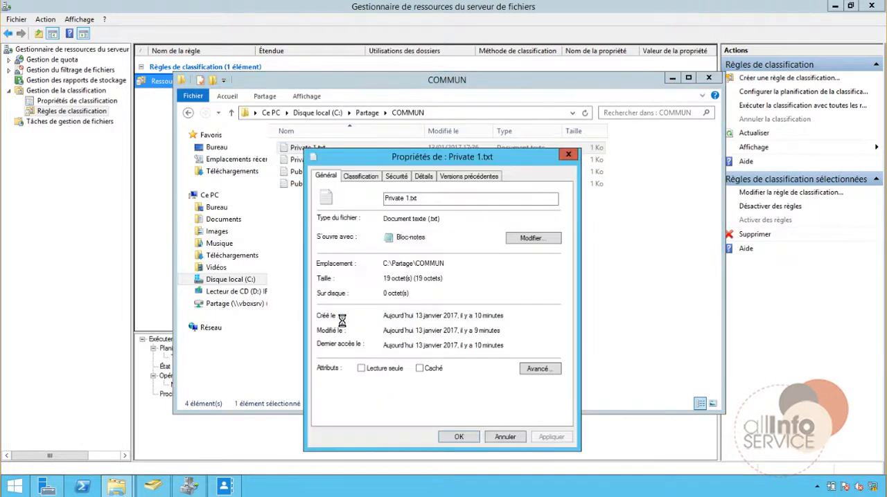
click(353, 178)
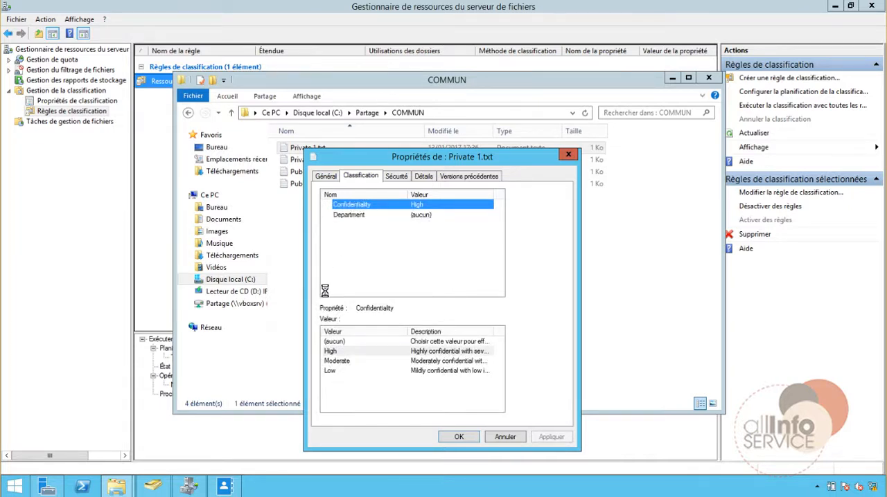
click(497, 437)
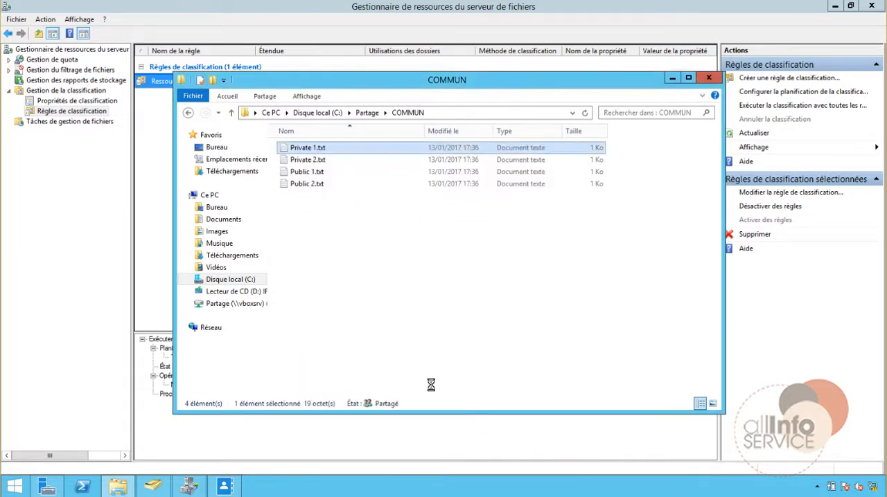
Check the classification properties of Public 1.txt in the COMMUN folder.
right_click(307, 173)
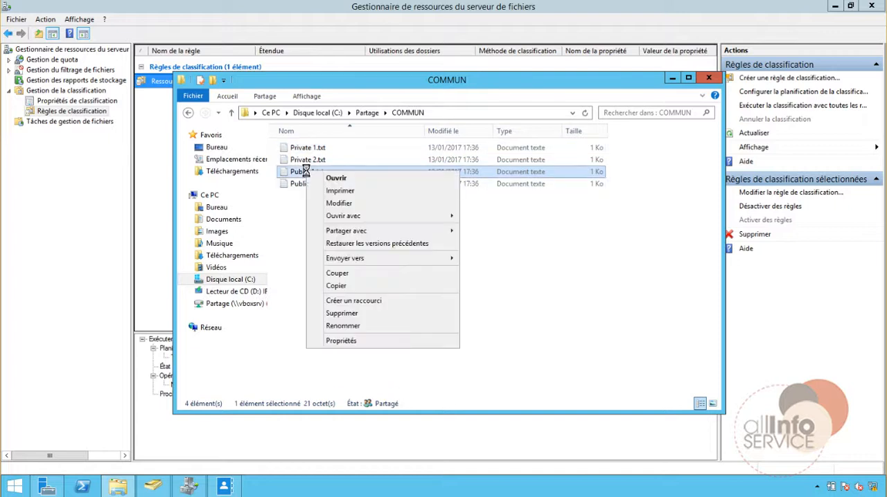
click(341, 341)
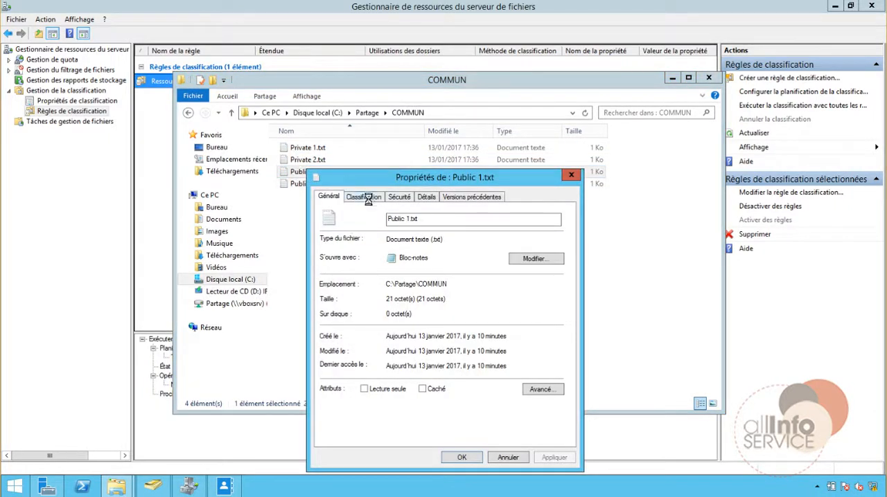
click(372, 197)
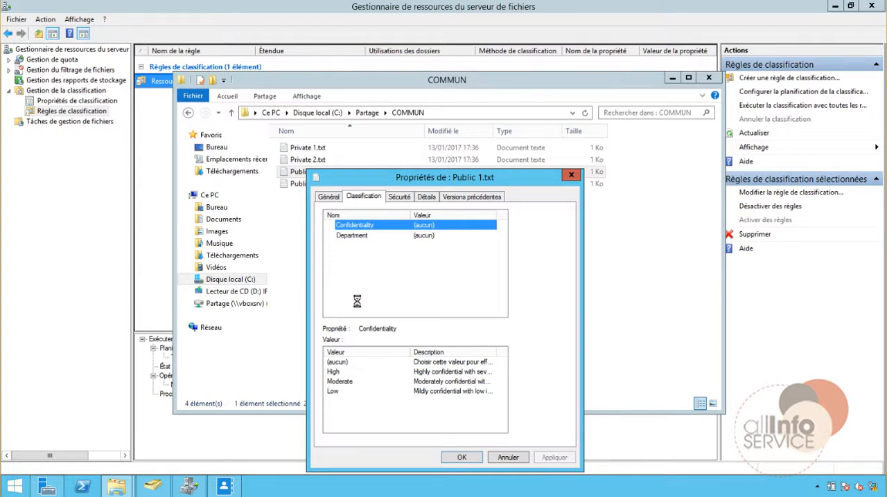
click(509, 458)
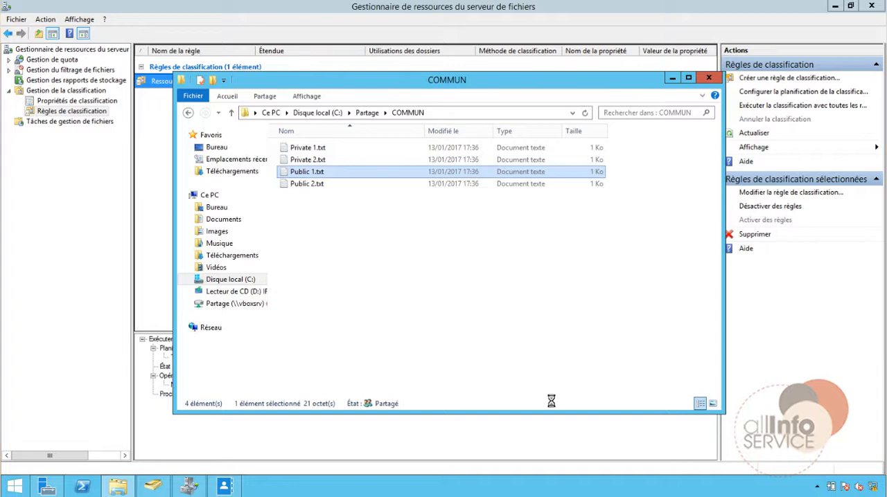
Set the Department classification property of the RH_Files folder in Partage to RH.
click(366, 112)
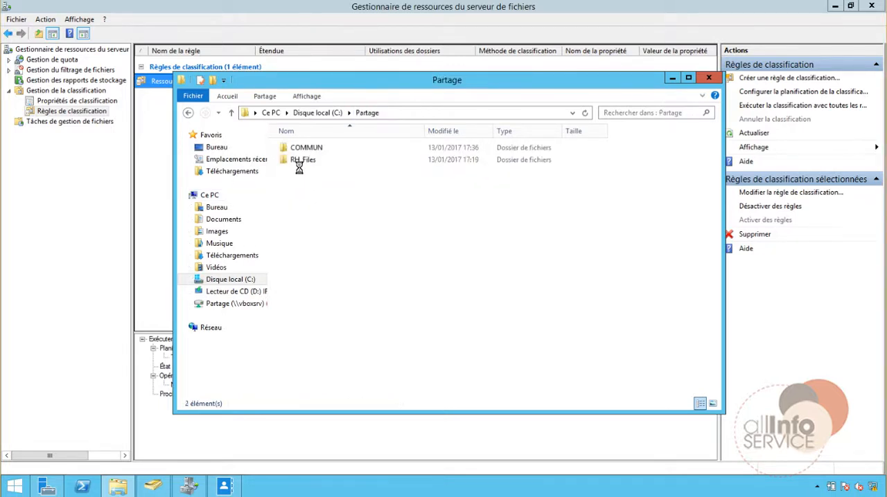
click(299, 163)
right_click(298, 164)
click(327, 328)
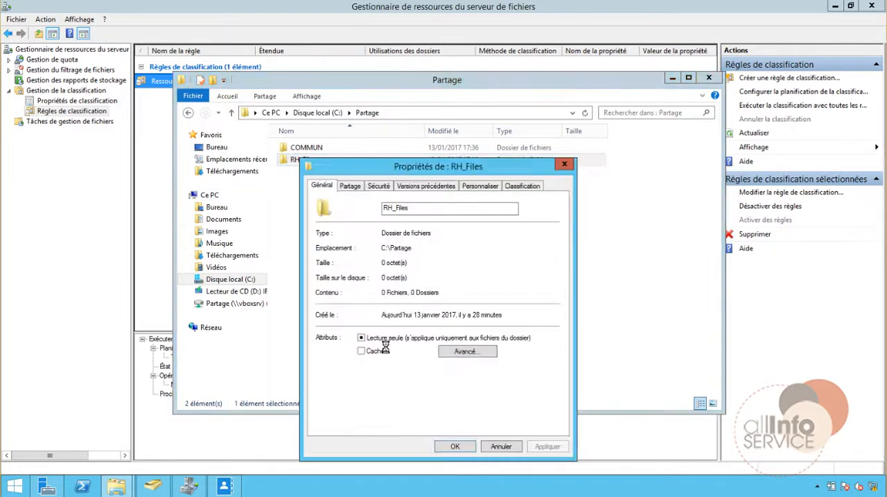
click(520, 187)
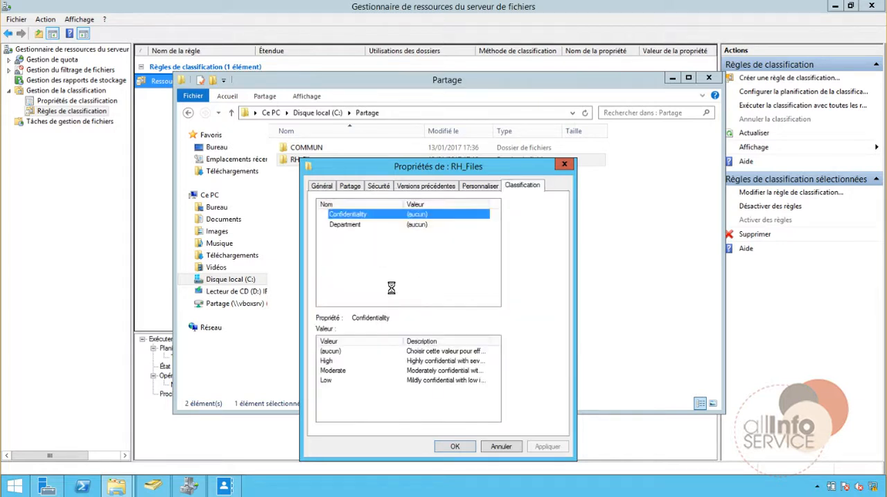
click(348, 225)
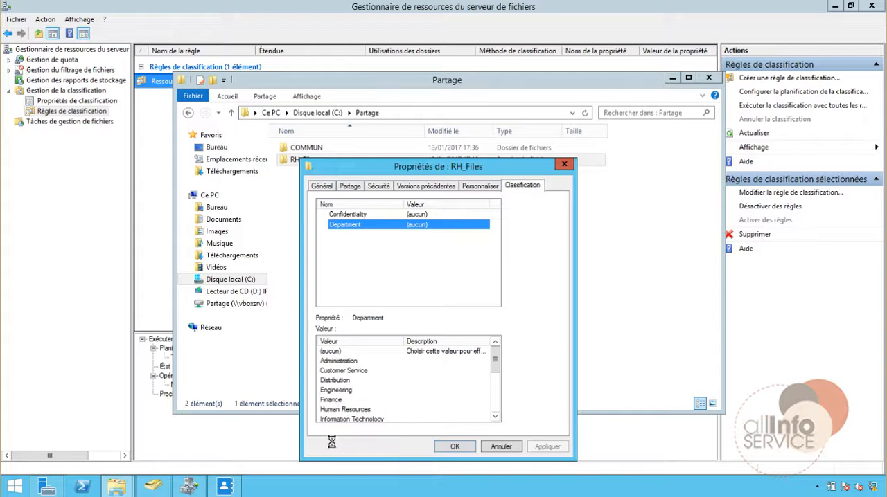
drag(495, 360, 492, 410)
click(324, 390)
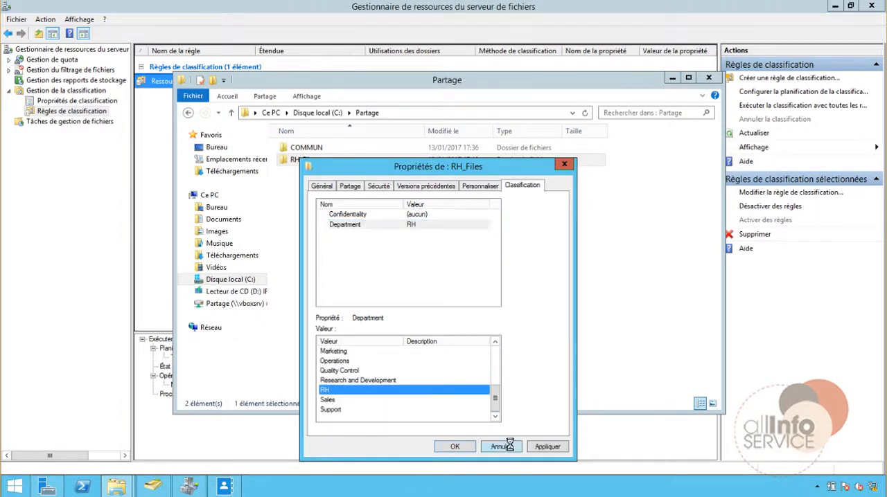
click(458, 447)
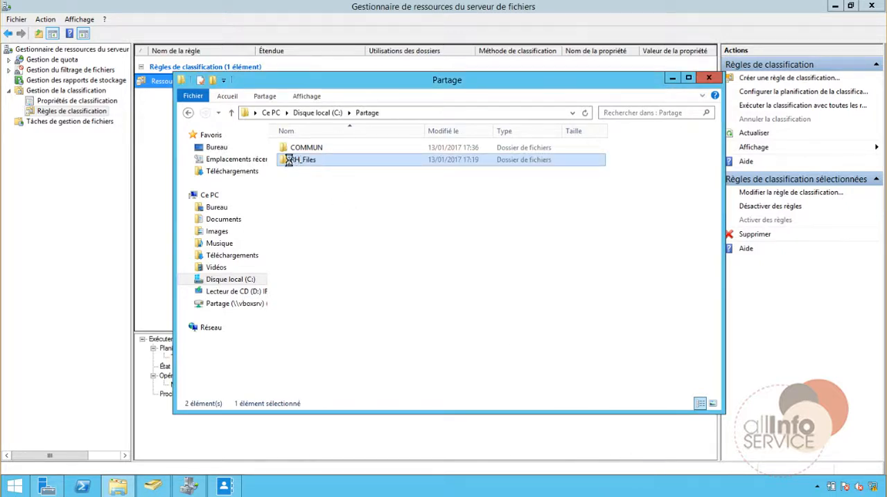